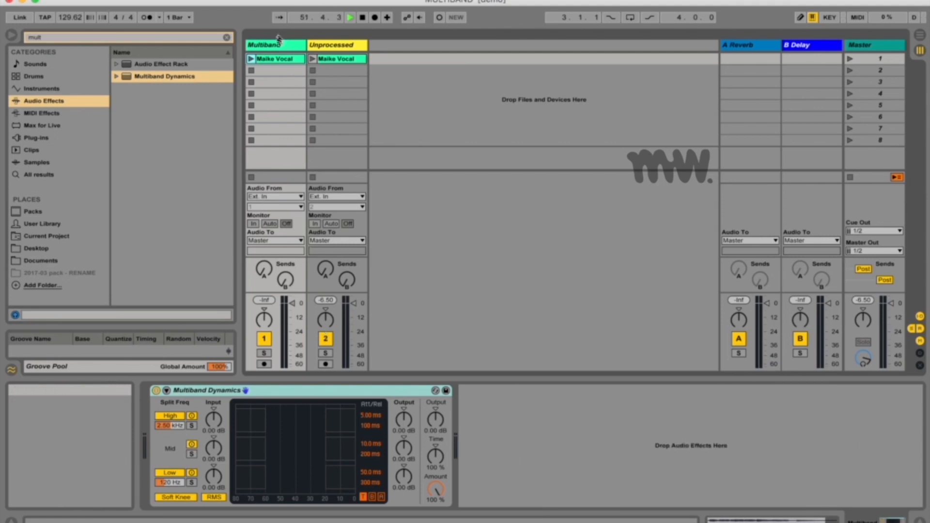
- Set the Multiband Dynamics crossovers on the Multiband track to 260 Hz for Low and 2.26 kHz for High
double_click(274, 60)
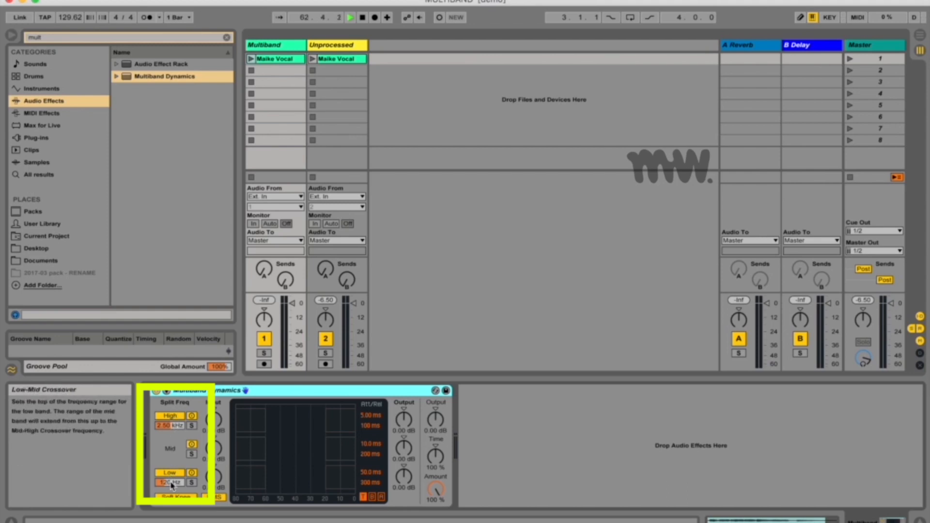
mouse_move(171, 485)
left_mouse_down()
mouse_move(170, 475)
mouse_move(173, 487)
left_mouse_up()
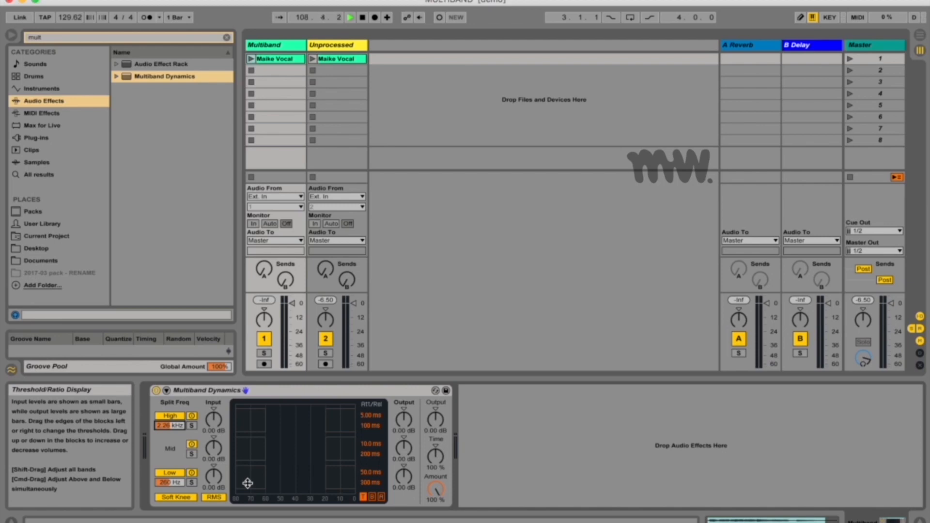
left_click(274, 60)
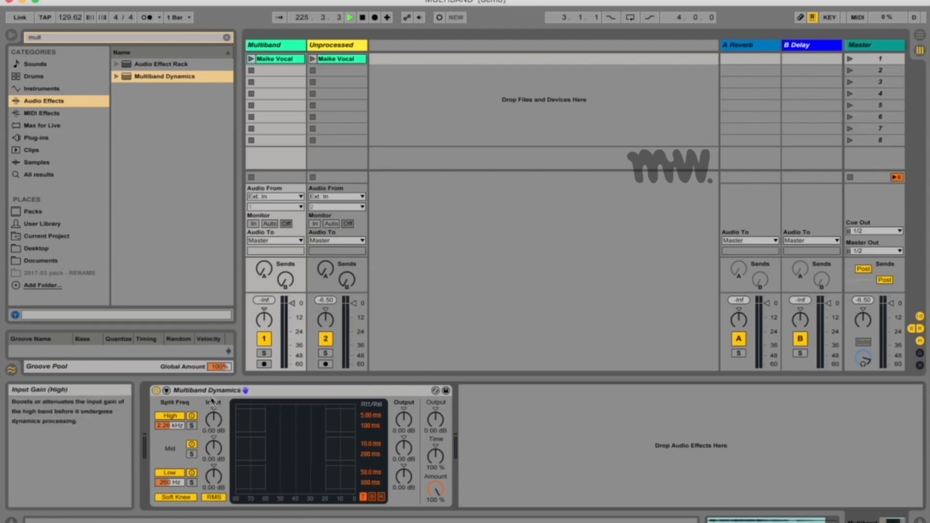
left_click(268, 393)
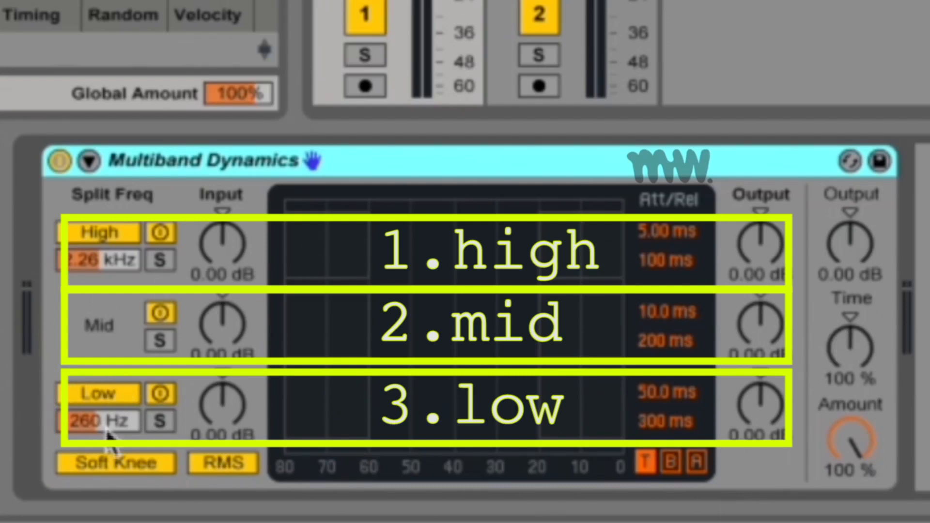
- Switch Soft Knee off and back on, and try the RMS detection toggle
left_click(118, 464)
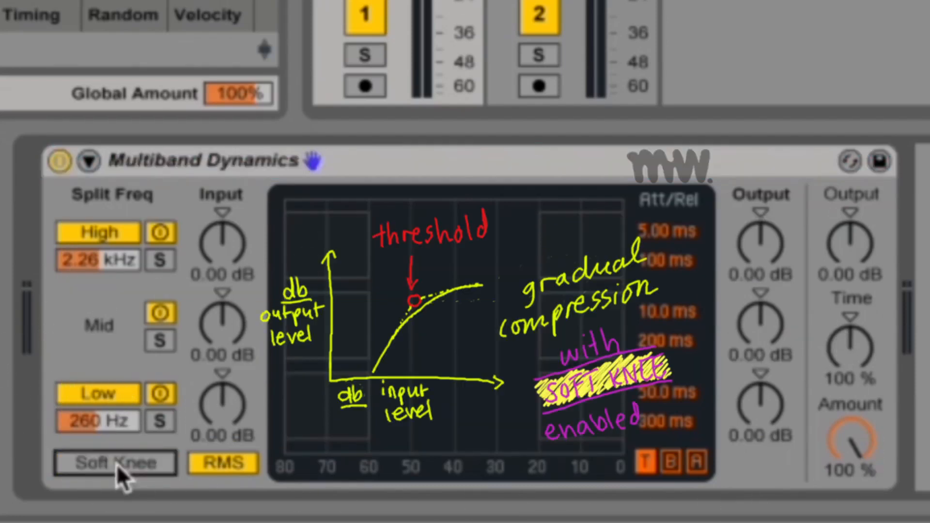
left_click(117, 465)
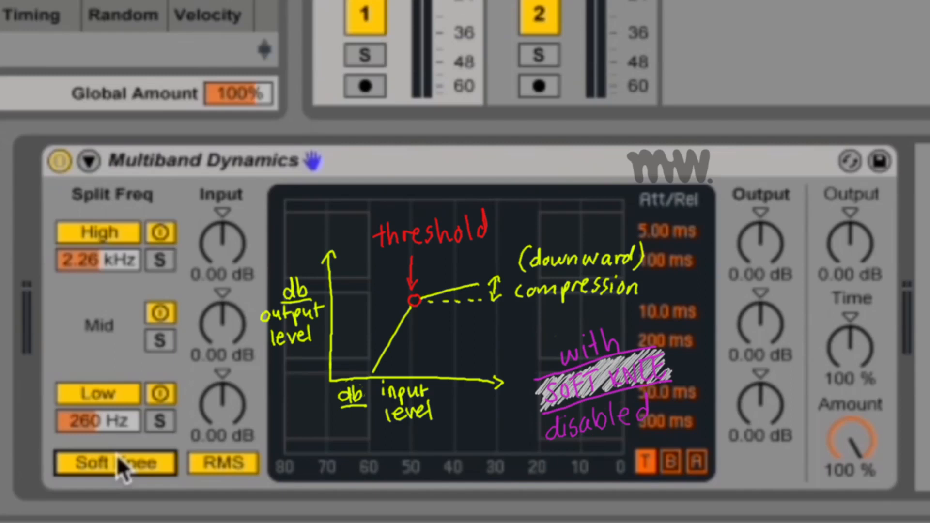
left_click(223, 467)
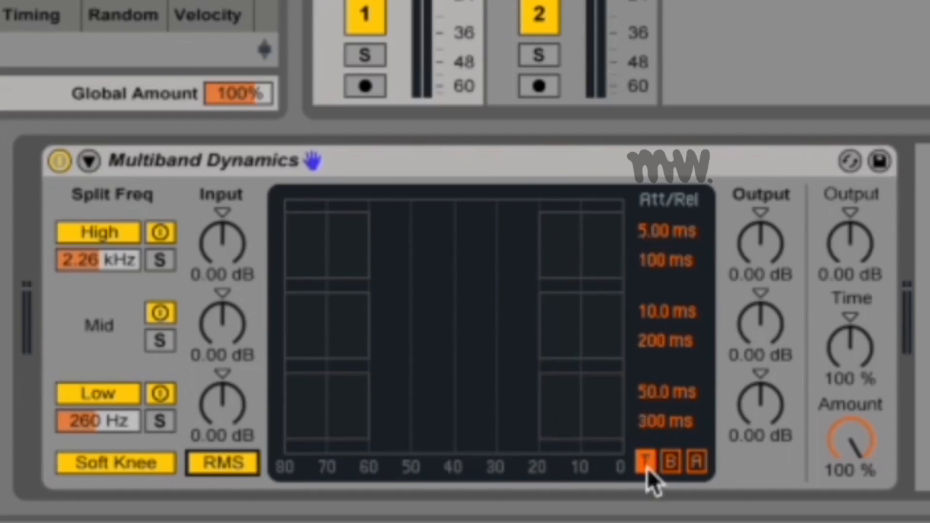
- Review the Below, Above and Time values of the bands, ending on Above, and inspect the sidechain section
left_click(673, 468)
left_click(691, 468)
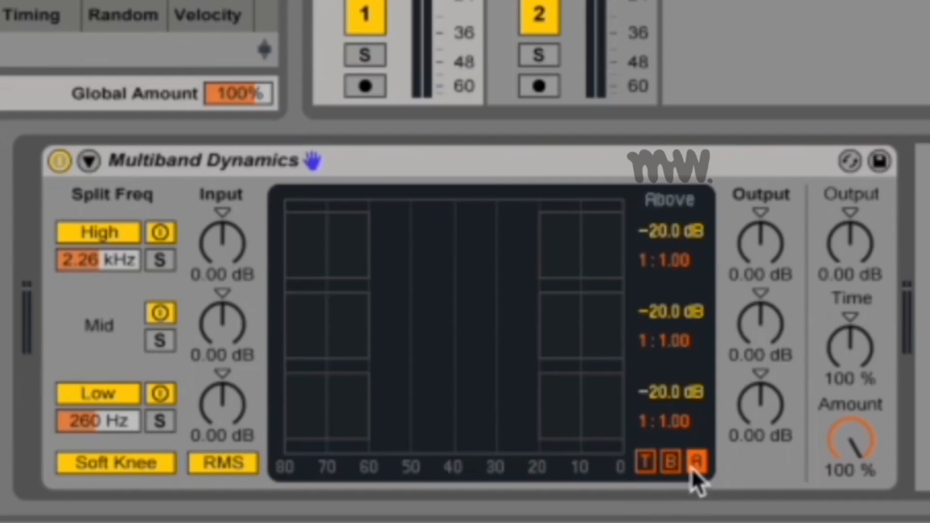
left_click(652, 469)
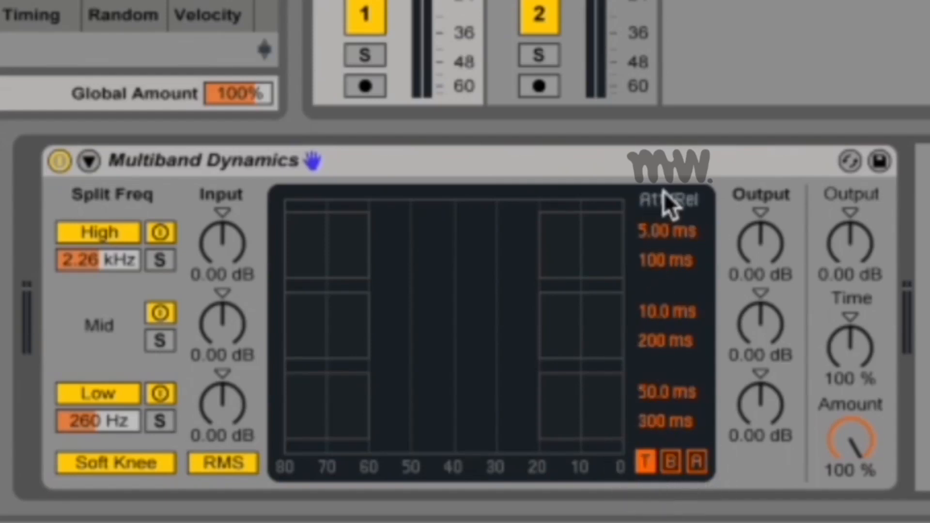
left_click(672, 464)
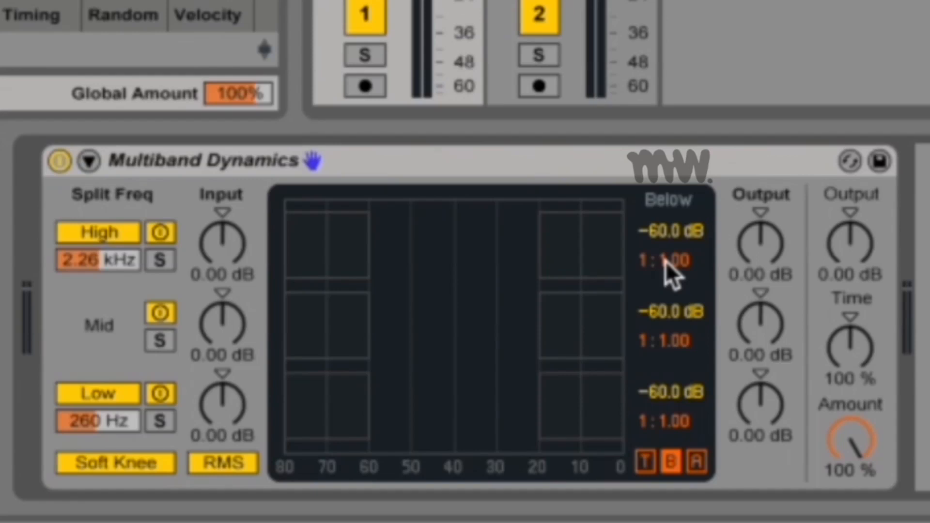
left_click(698, 463)
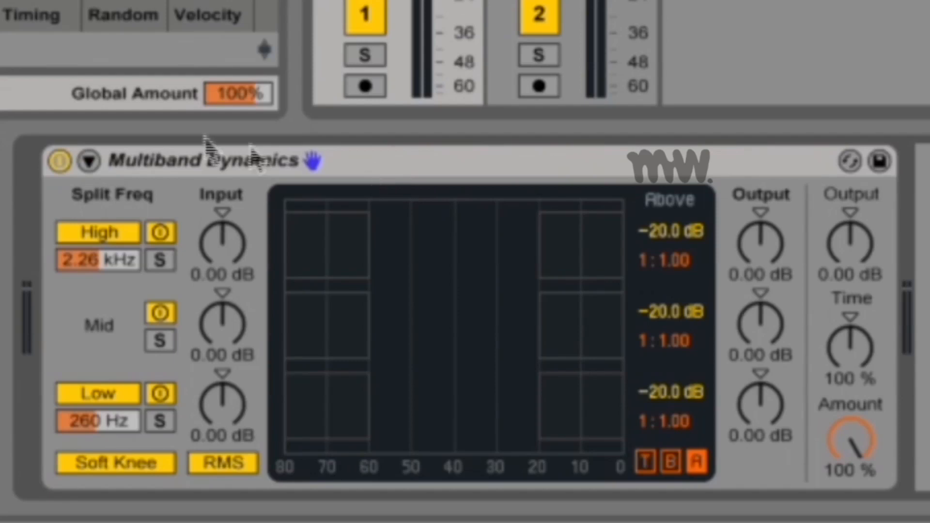
left_click(88, 161)
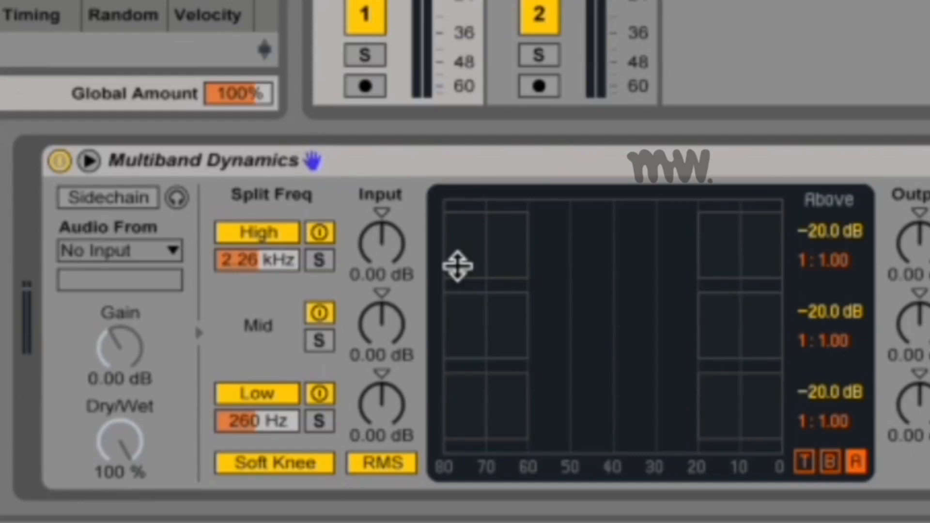
left_click(394, 172)
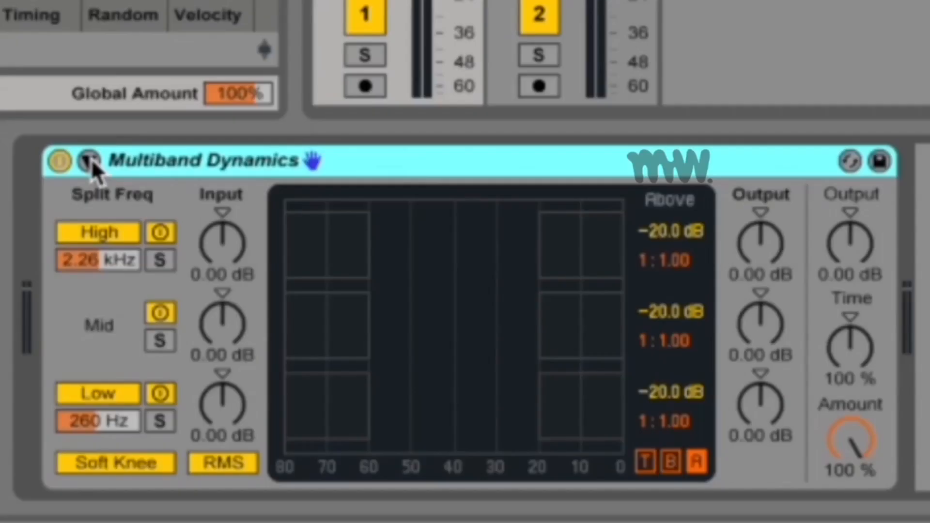
- Switch the High and Low bands off and on in turn, ending with all three bands enabled
left_click(112, 232)
left_click(114, 390)
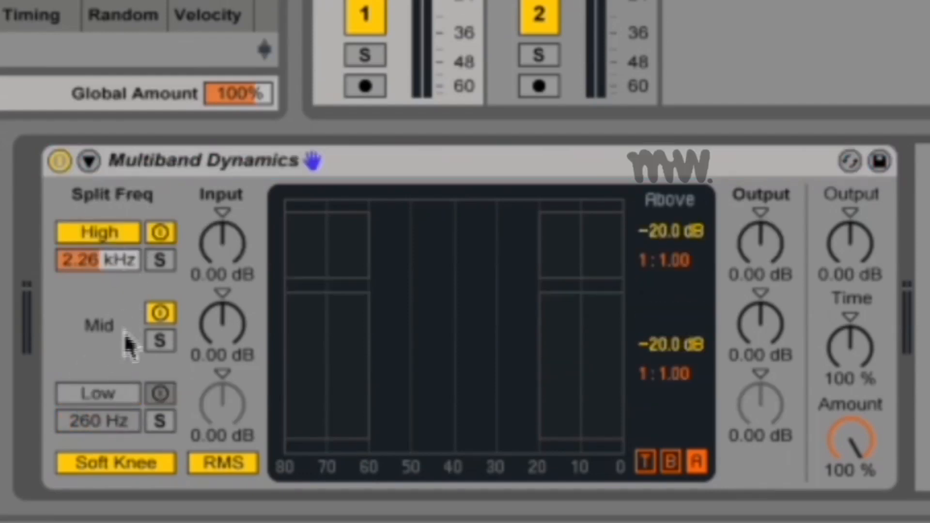
left_click(120, 384)
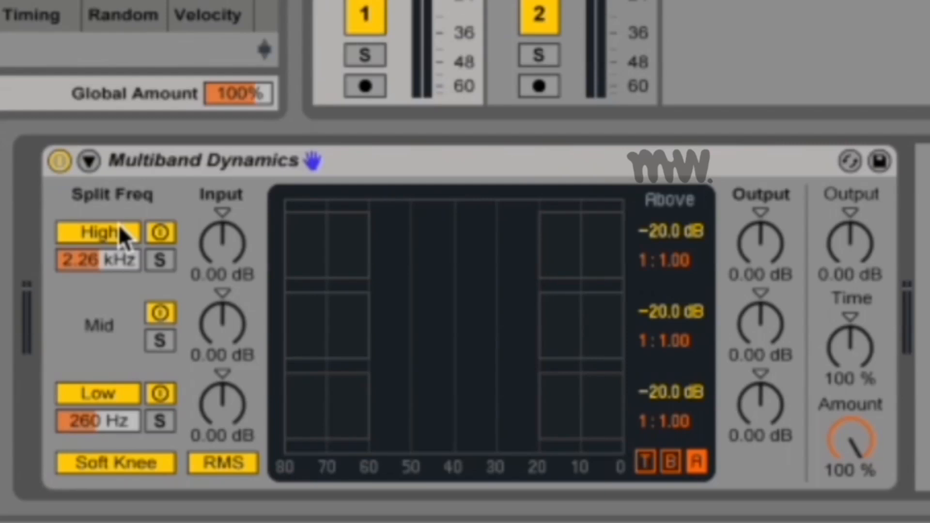
left_click(88, 223)
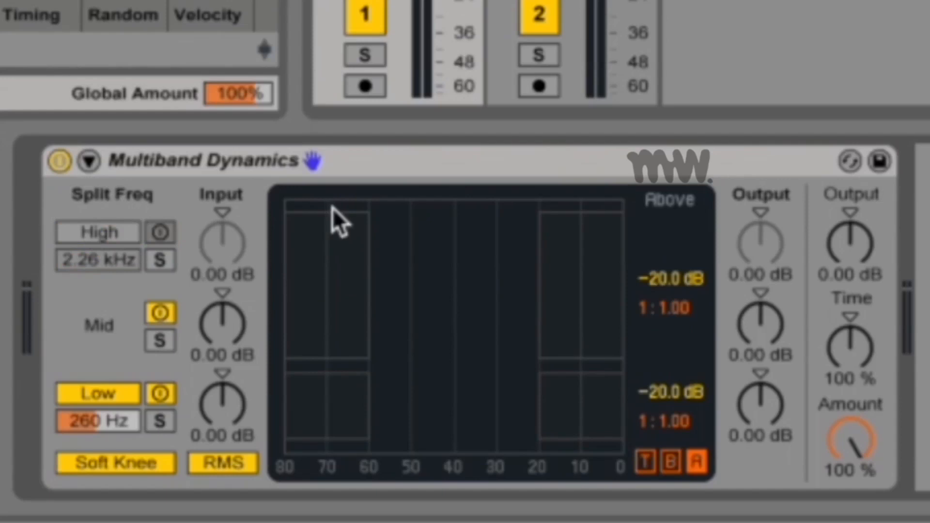
left_click(122, 393)
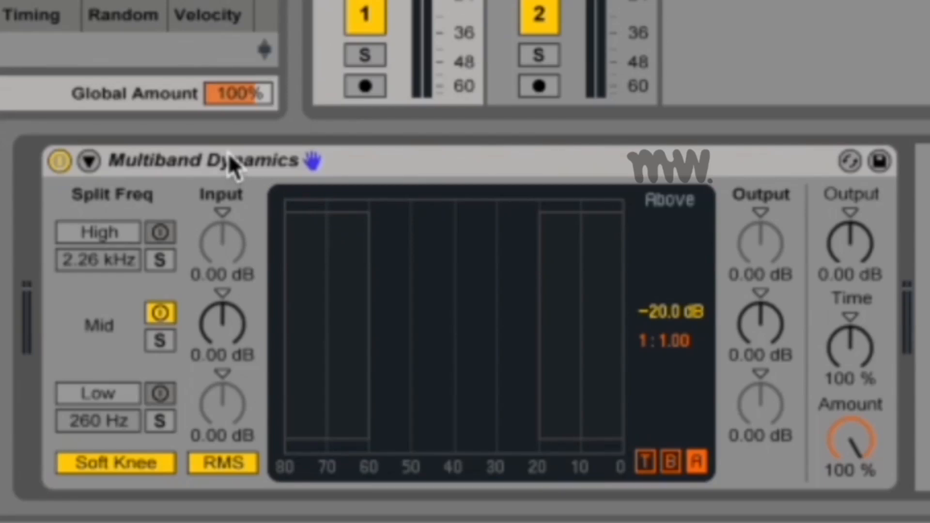
left_click(95, 232)
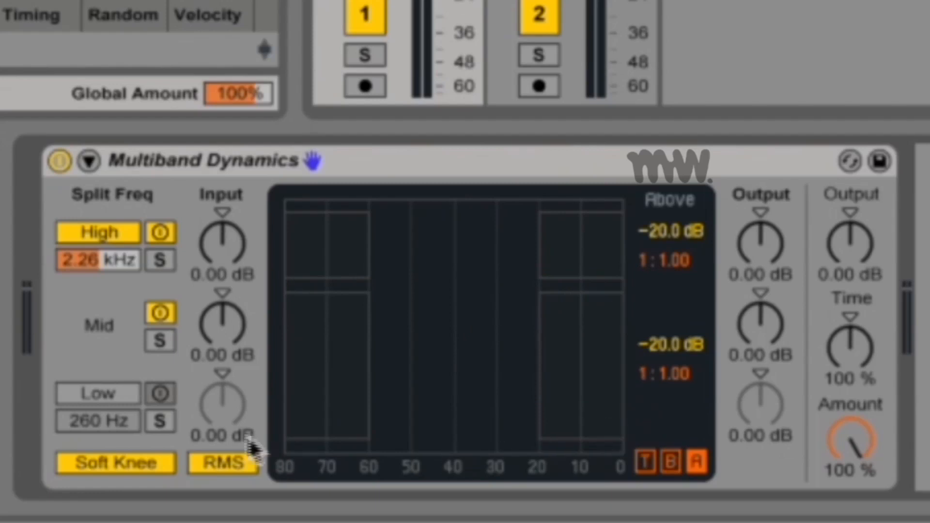
left_click(127, 237)
left_click(128, 237)
left_click(118, 394)
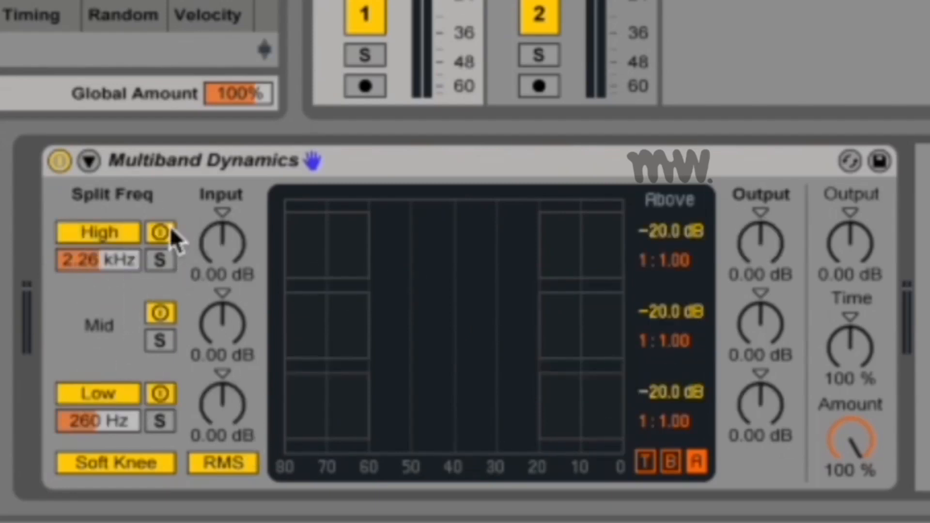
- Toggle processing of the High and Mid bands, ending with only the High band bypassed
left_click(168, 230)
left_click(161, 315)
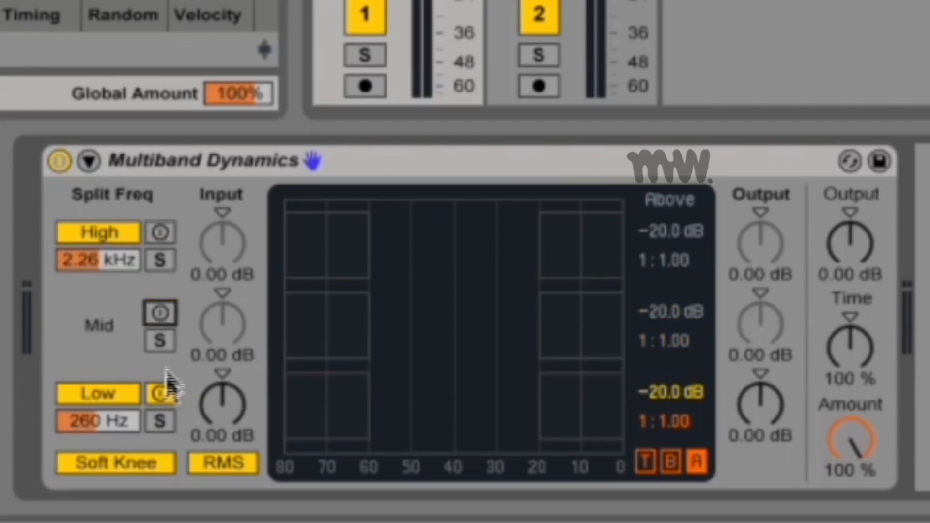
left_click(168, 314)
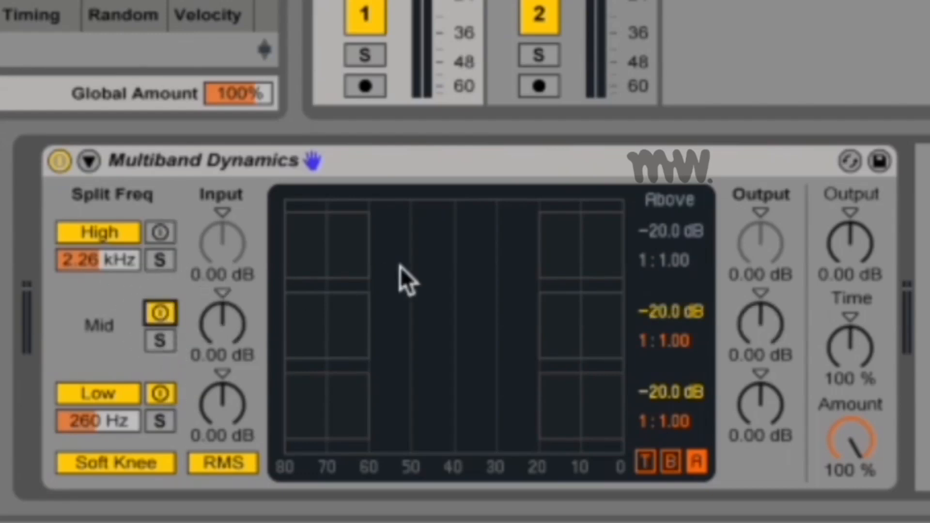
left_click(162, 233)
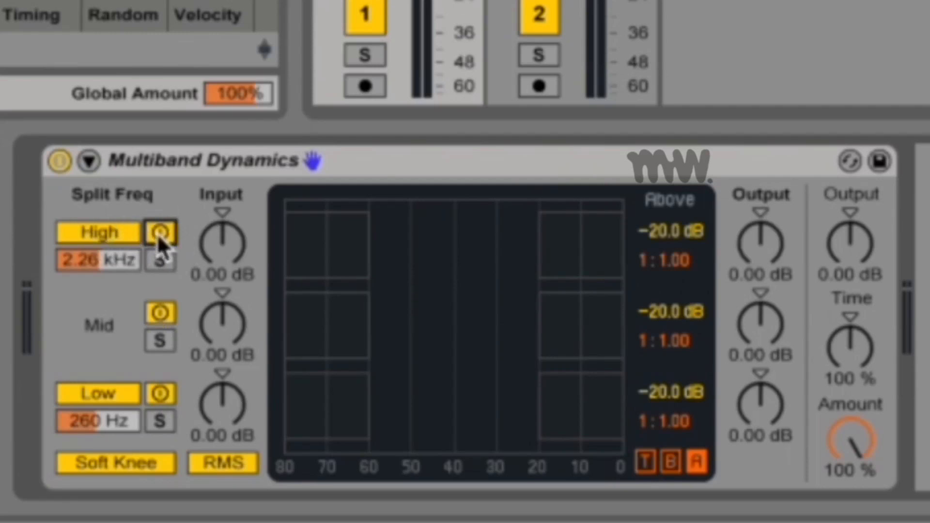
left_click(160, 233)
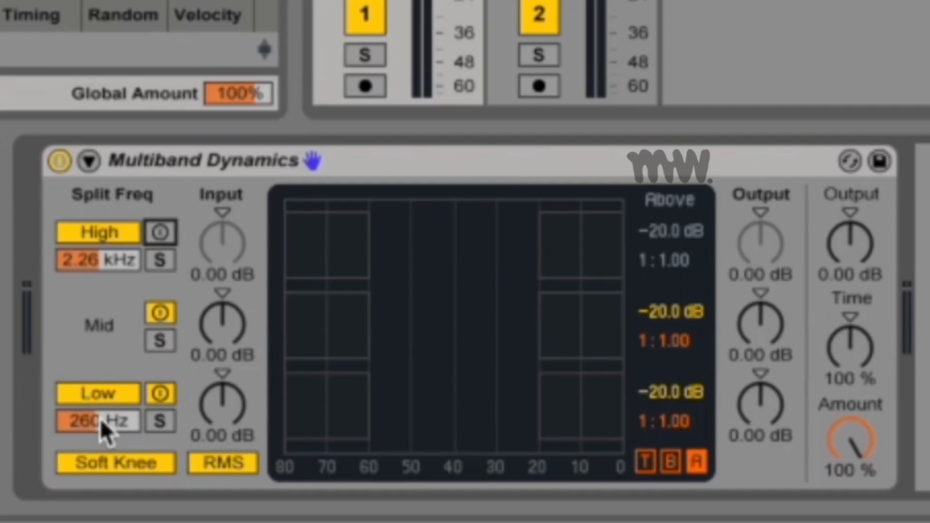
- Solo the High band and raise its crossover frequency to 7.20 kHz
left_click(161, 261)
left_click(162, 259)
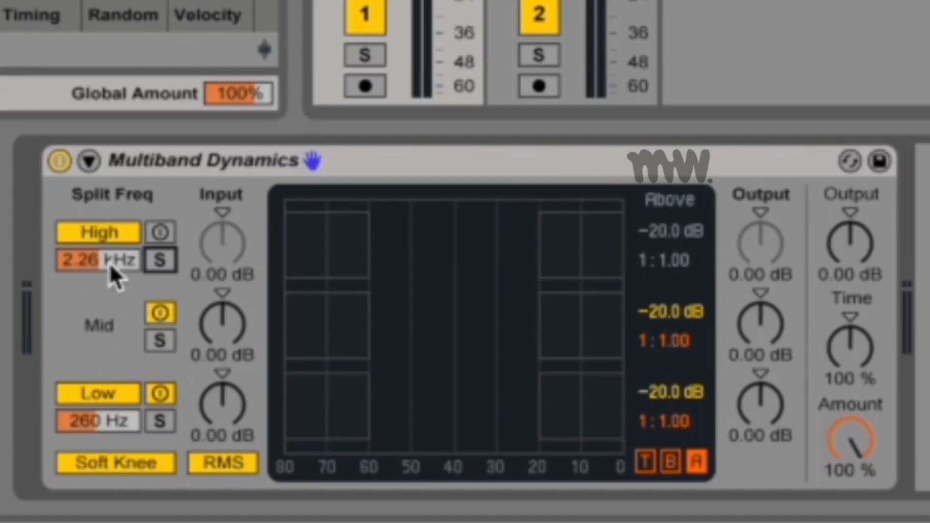
left_click(161, 260)
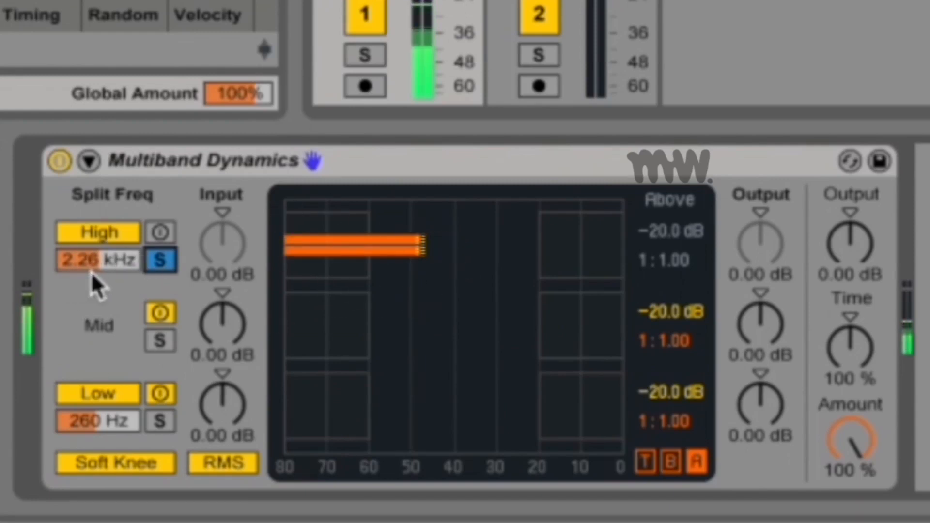
mouse_move(112, 268)
left_mouse_down()
mouse_move(112, 325)
mouse_move(112, 265)
mouse_move(126, 261)
left_mouse_up()
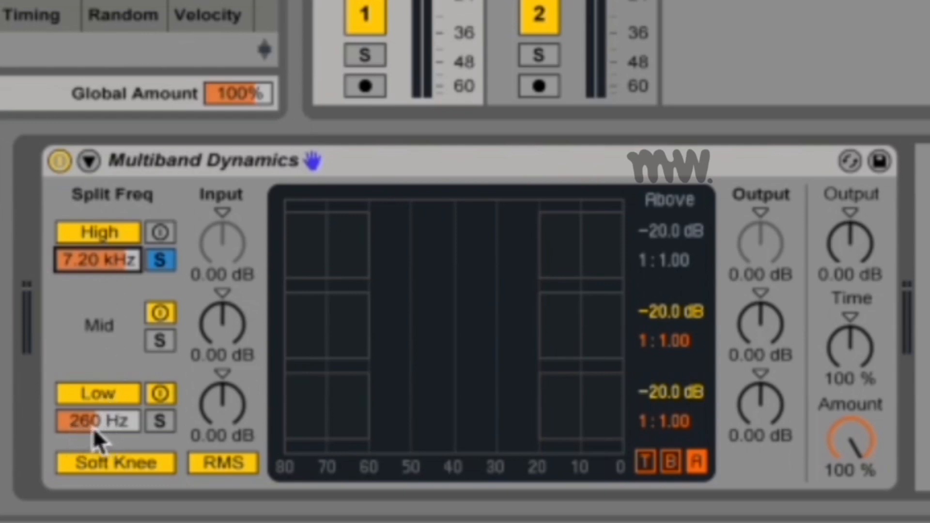
- Reactivate the High band's processing, solo it and set its input gain to 0.40 dB
left_click(164, 237)
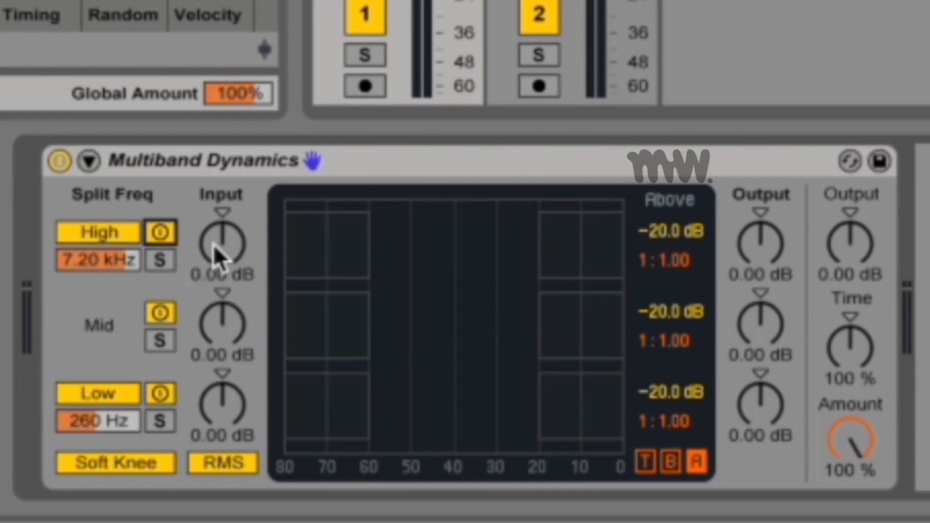
left_click_drag(217, 254, 244, 295)
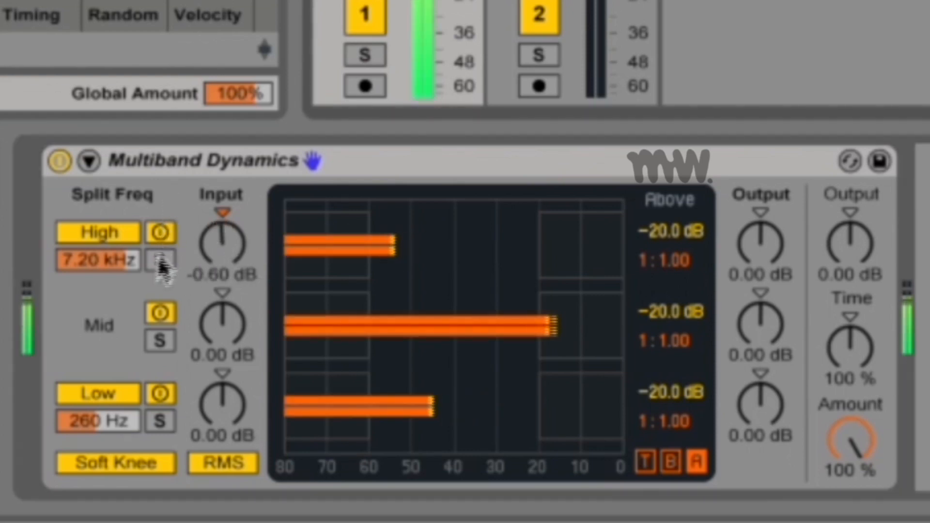
left_click(160, 261)
mouse_move(220, 241)
left_mouse_down()
mouse_move(220, 167)
mouse_move(218, 246)
left_mouse_up()
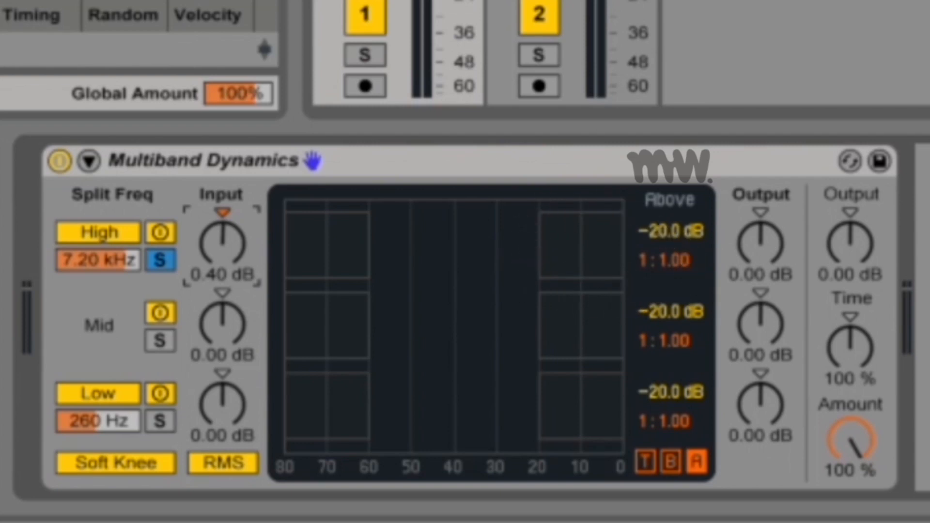
- Try a High band output gain of 19.6 dB, and bring it back down to 0.40 dB
left_click_drag(761, 244, 761, 184)
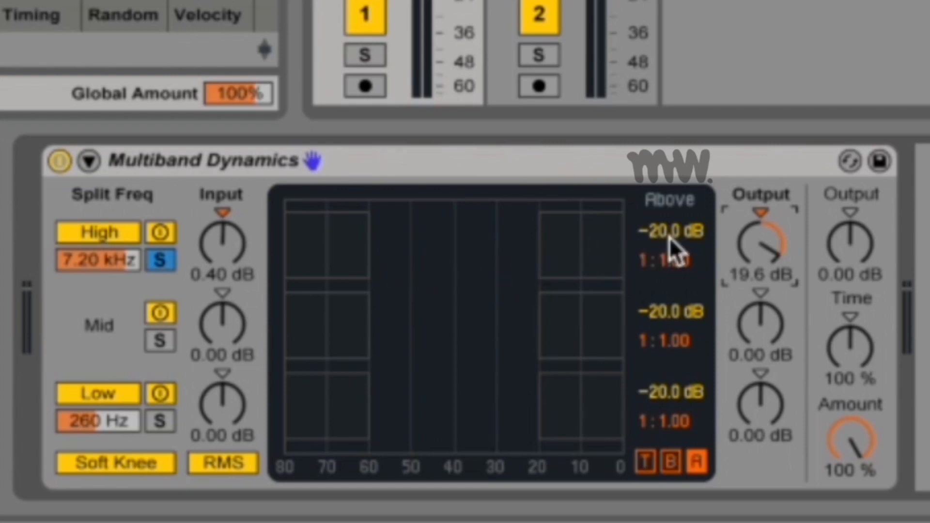
left_click_drag(769, 237, 768, 301)
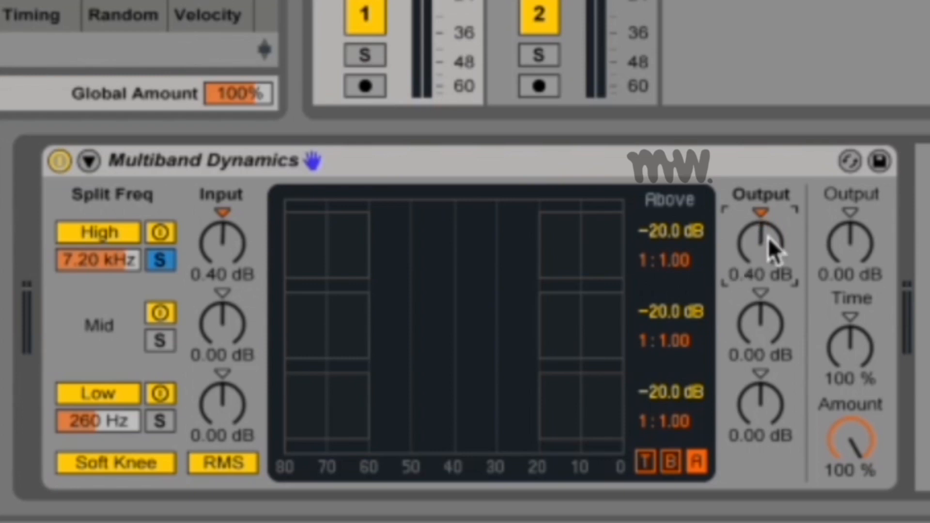
- Lower the High crossover to 2.33 kHz and compress the High band above -48.5 dB at a 1:Inf ratio
mouse_move(114, 266)
left_mouse_down()
mouse_move(115, 291)
mouse_move(114, 283)
left_mouse_up()
left_click_drag(539, 260, 419, 260)
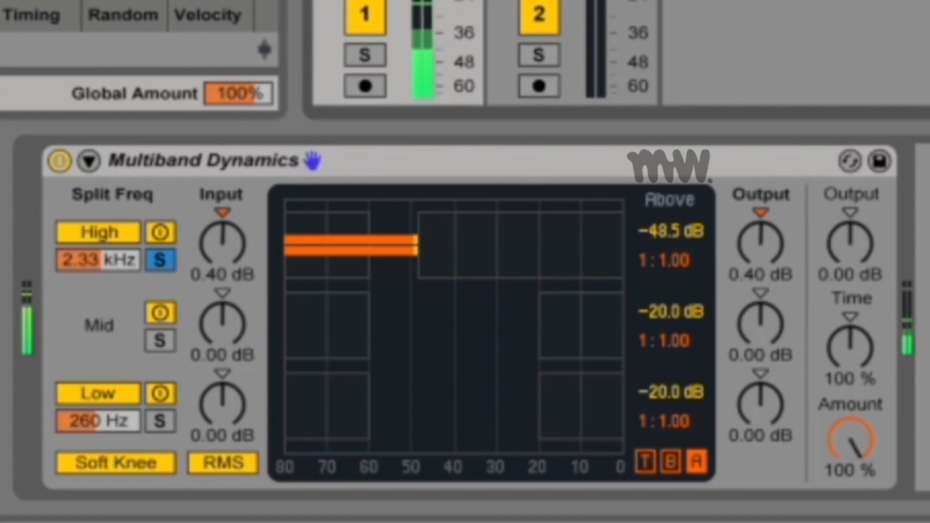
left_click_drag(671, 260, 670, 228)
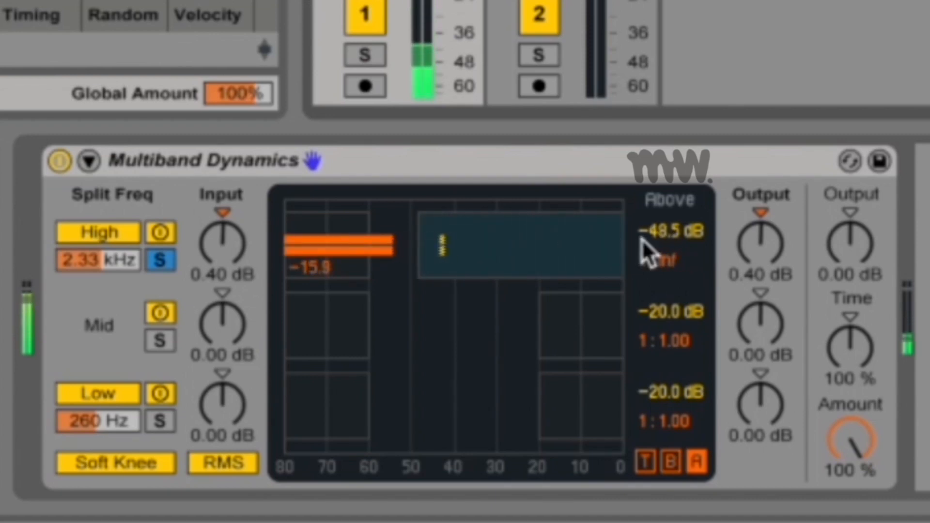
- Raise the High band's output gain to 19.8 dB, and with playback stopped set its Above threshold to -19.5 dB
left_click_drag(760, 252, 760, 210)
key("space")
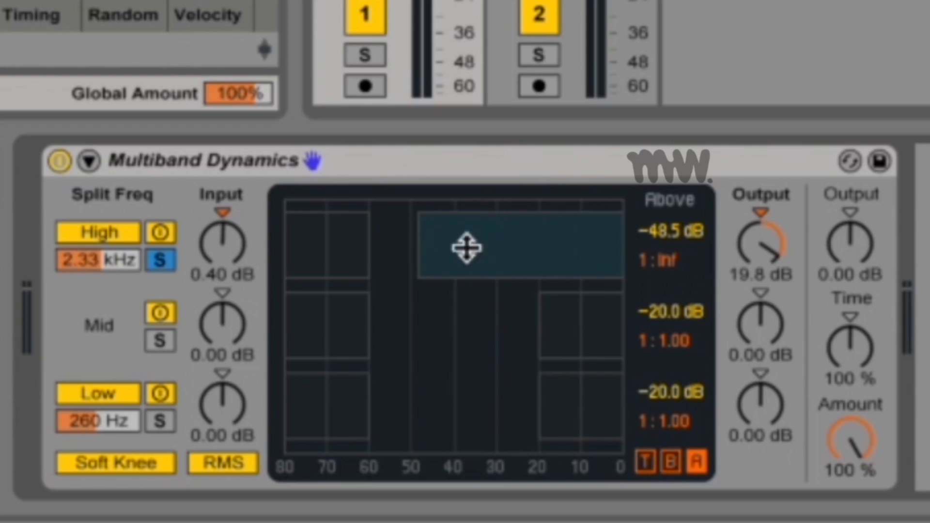
left_click_drag(413, 251, 542, 251)
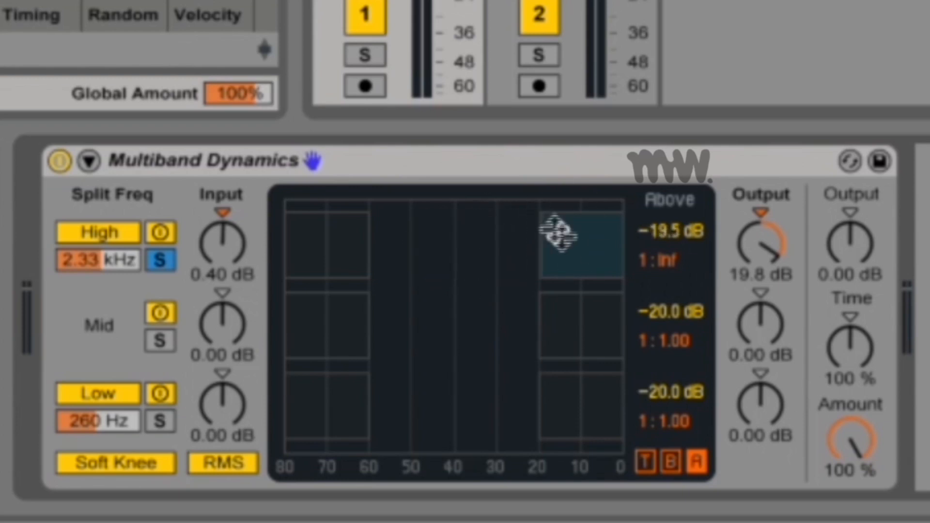
- Reset the High band's Above ratio to 1:1.00 and turn Soft Knee off
double_click(575, 248)
left_click(118, 470)
left_click(118, 470)
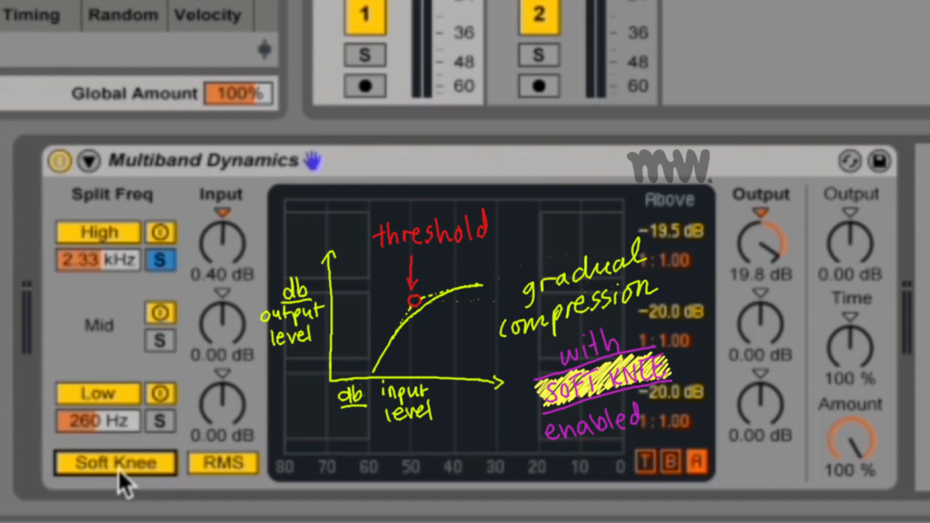
left_click(118, 466)
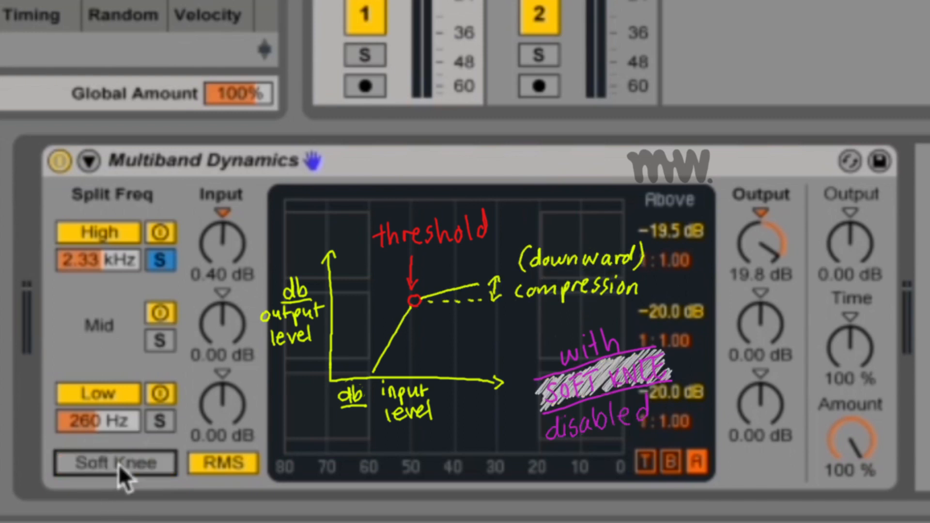
- Try Peak level detection and switch back to RMS
left_click(222, 463)
left_click(228, 462)
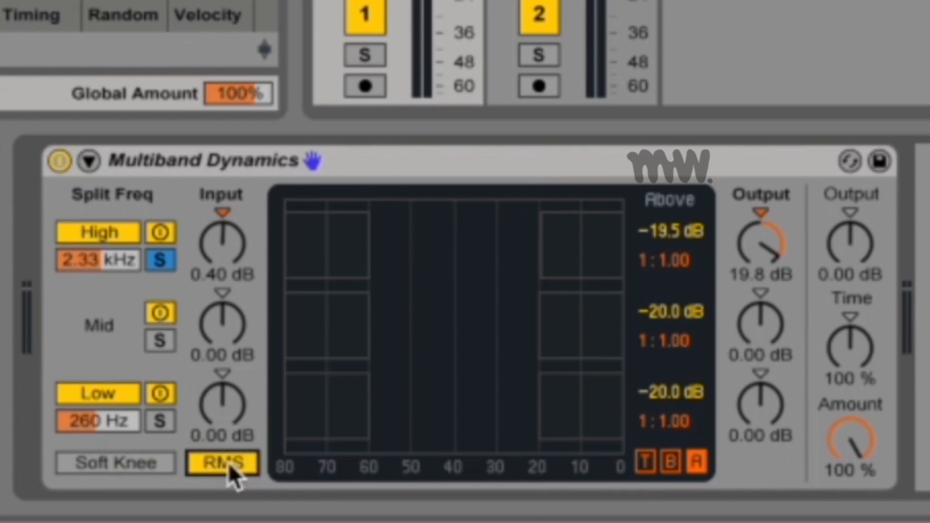
left_click(228, 462)
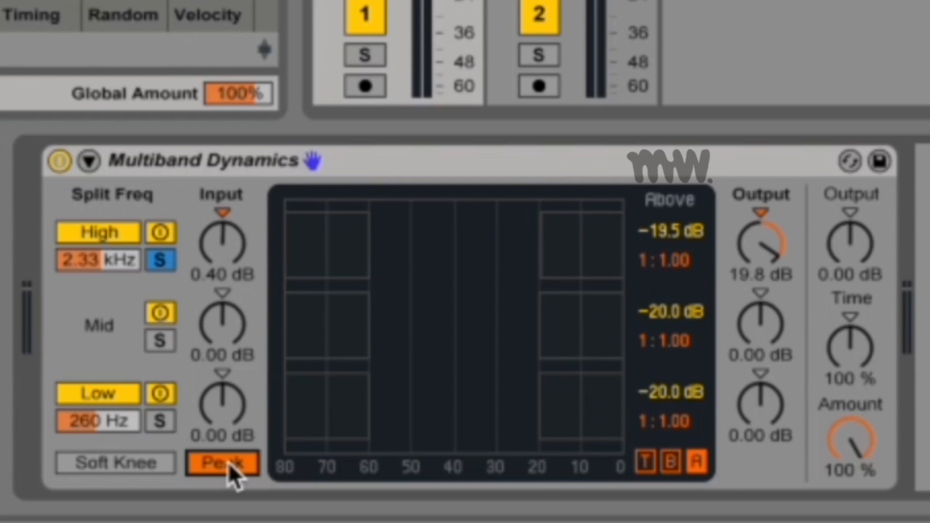
left_click(228, 462)
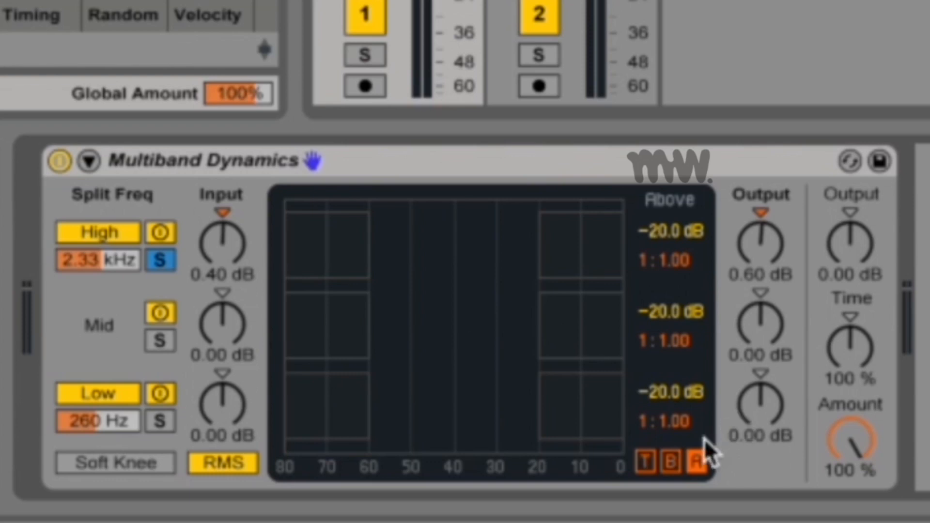
- Set the High band's Below threshold to -30.0 dB and its Below ratio to 1:0.33
left_click(673, 464)
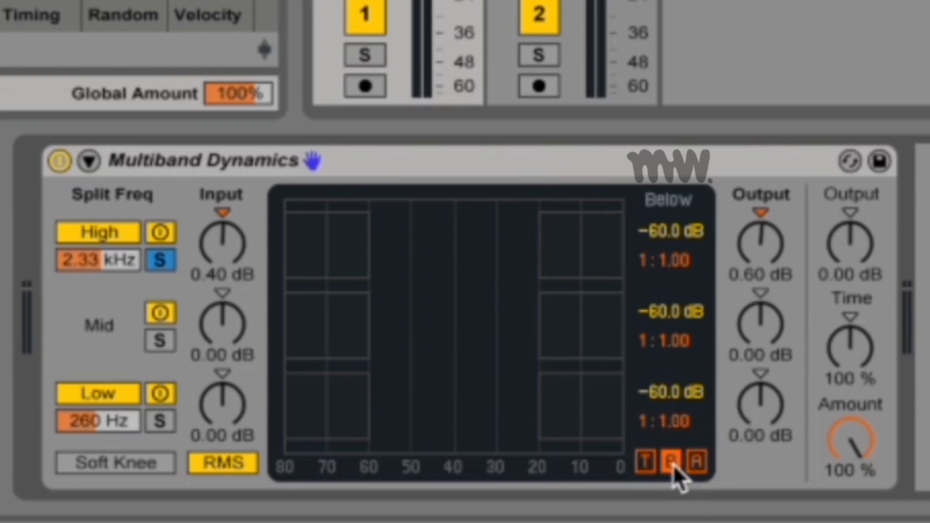
left_click(646, 464)
left_click(672, 465)
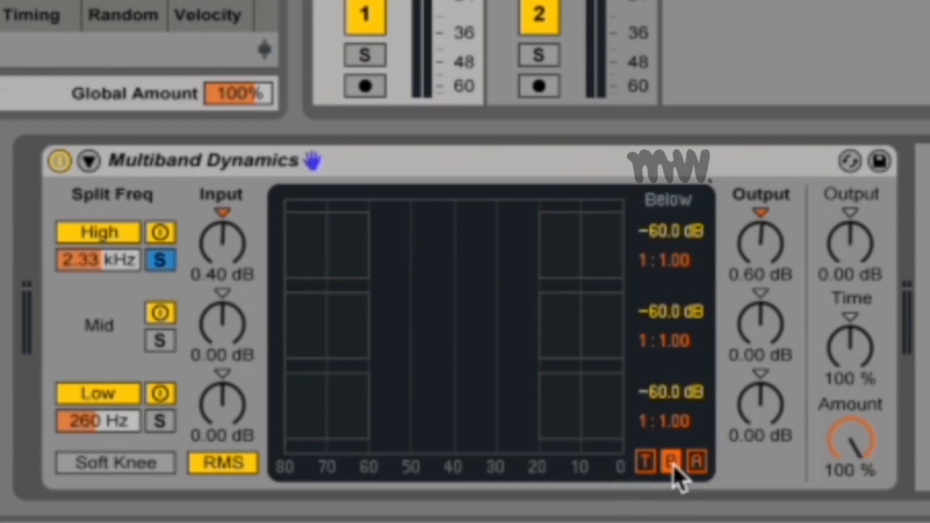
left_click(664, 235)
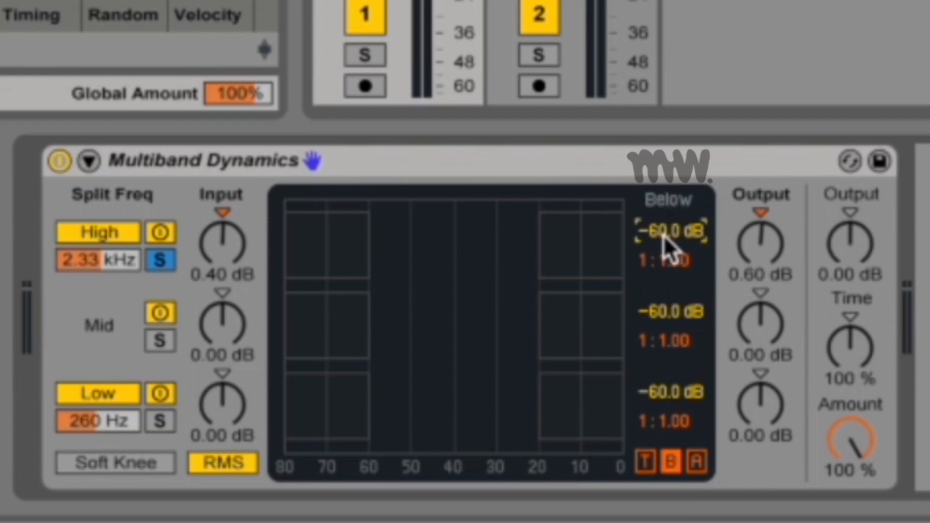
type("-30")
key("Return")
left_click(674, 263)
type("1")
type(":0.25")
key("Return")
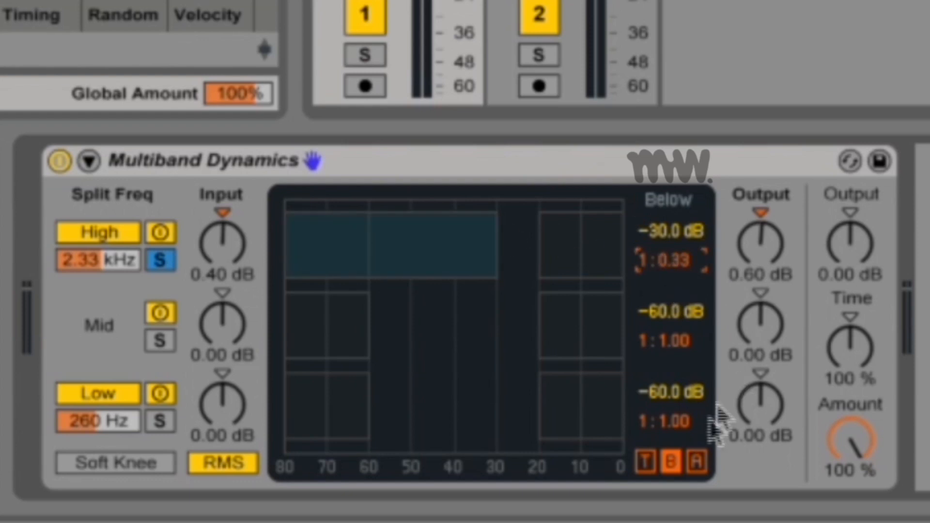
- Examine the bands' attack and release times and the High band's Above threshold and ratio
left_click(646, 460)
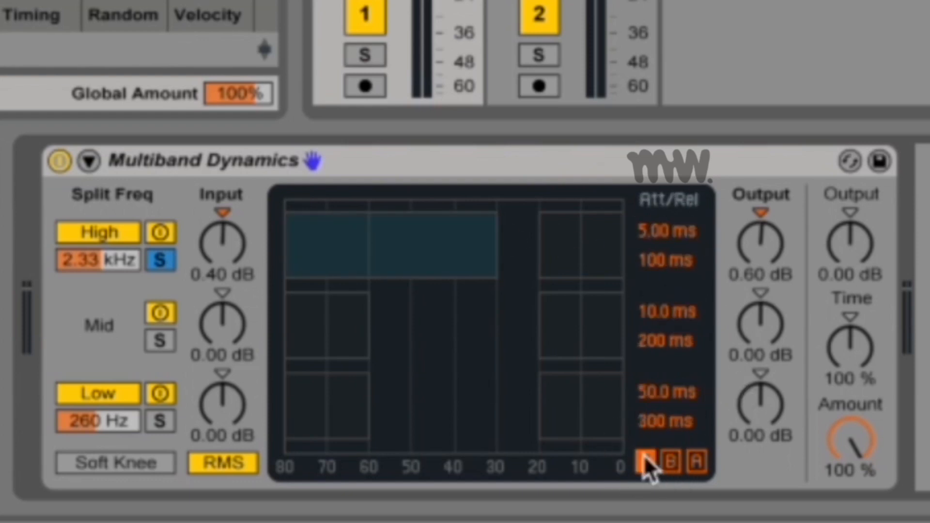
left_click(696, 462)
left_click(672, 231)
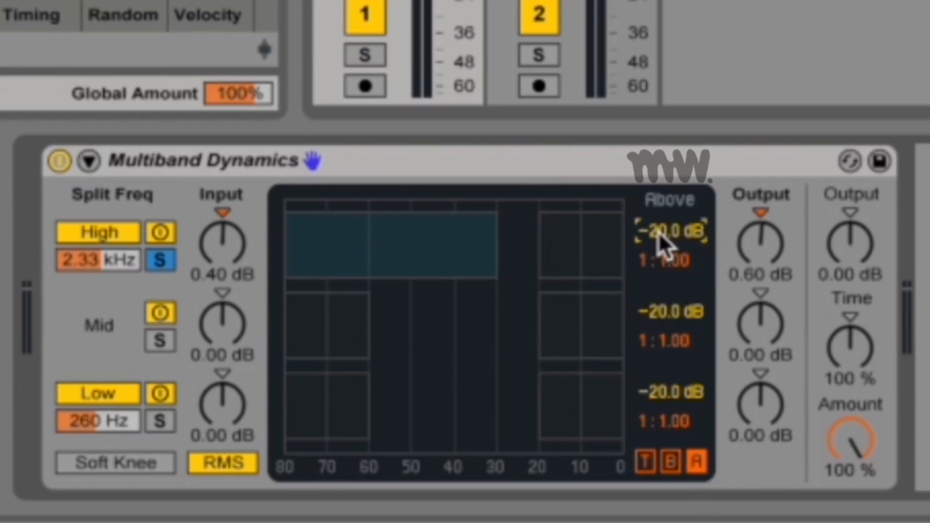
left_click(660, 256)
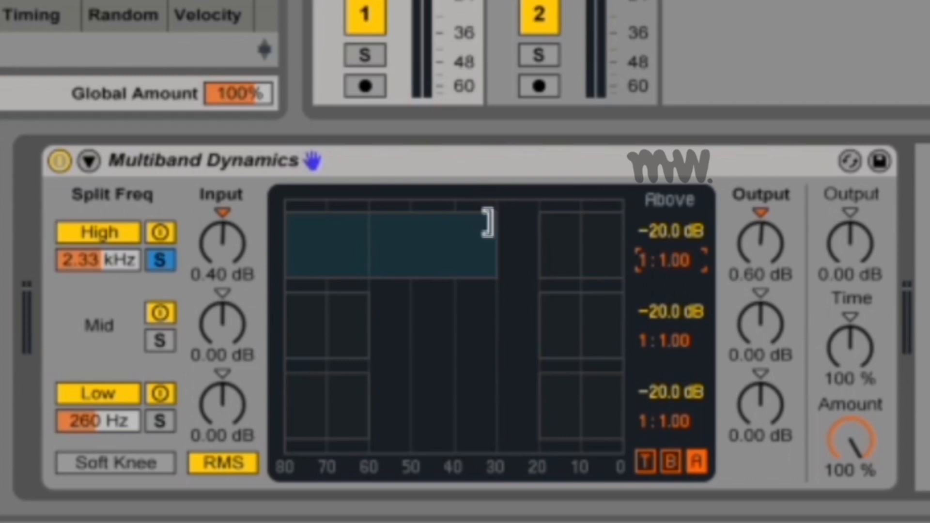
- Try a High band Above threshold of -11.0 dB, and settle on -36.2 dB with the Below threshold at -46.8 dB
left_click_drag(489, 222, 370, 223)
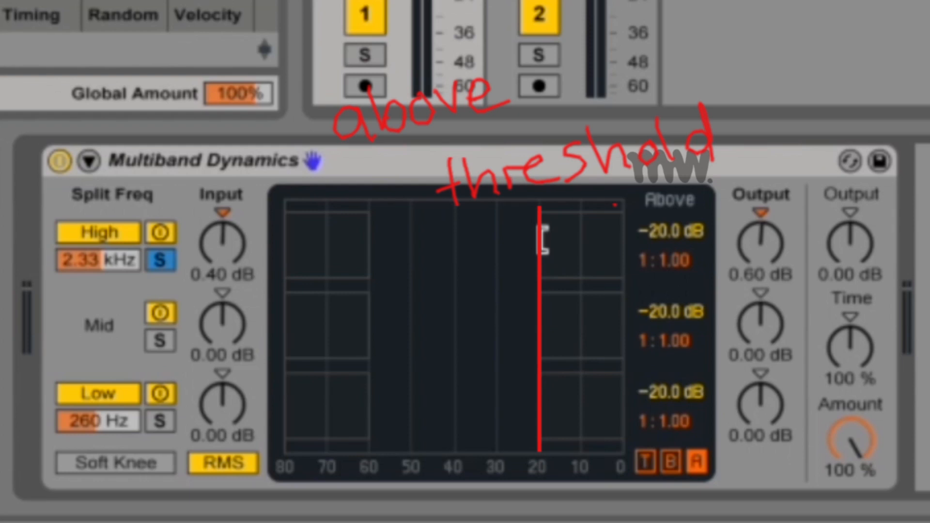
left_click_drag(539, 245, 576, 245)
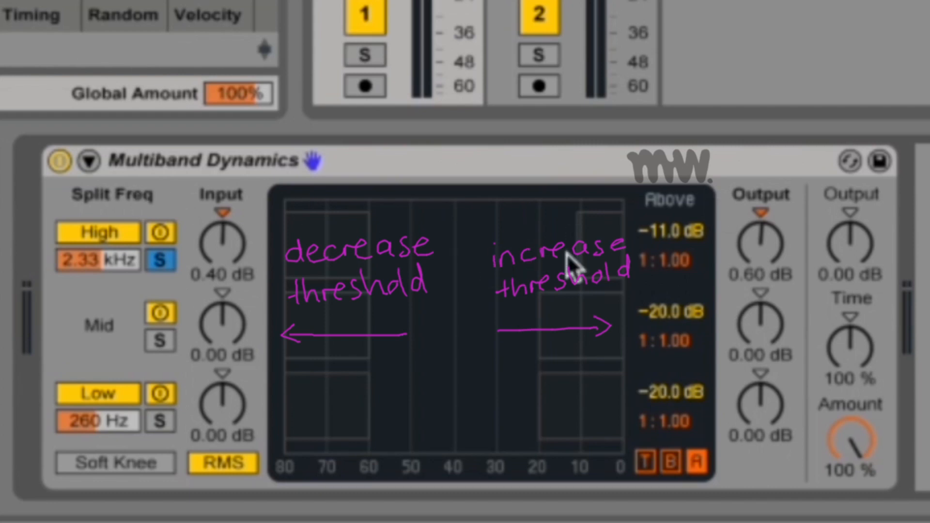
left_click_drag(577, 245, 470, 245)
left_click_drag(371, 244, 432, 245)
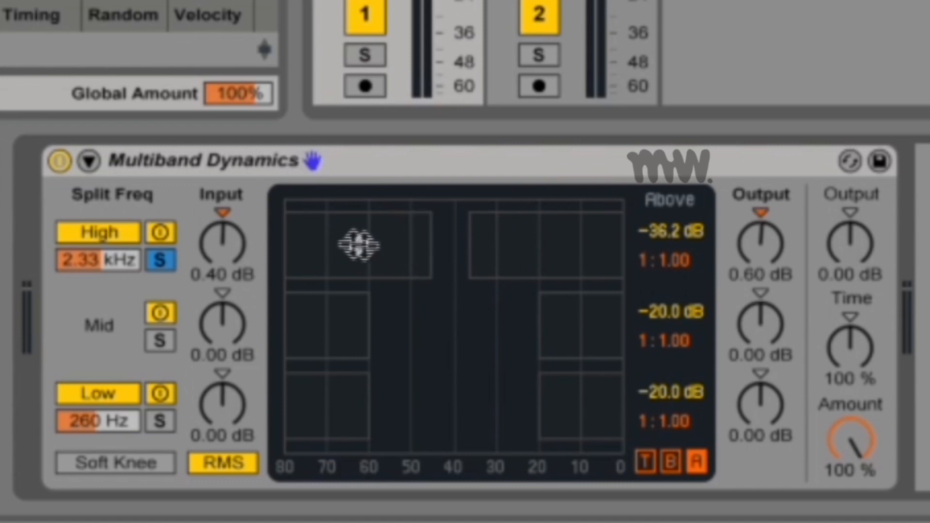
left_click(670, 463)
mouse_move(426, 266)
left_mouse_down()
mouse_move(411, 266)
mouse_move(426, 270)
left_mouse_up()
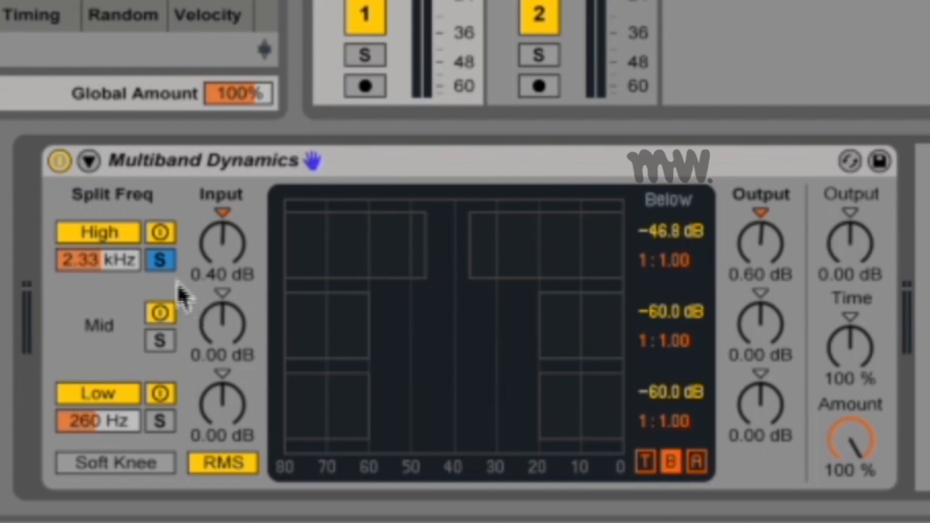
- Audition the High band with a Below threshold of -23.2 dB, and lower it to -62.5 dB with the Above threshold at about -39 dB
key("space")
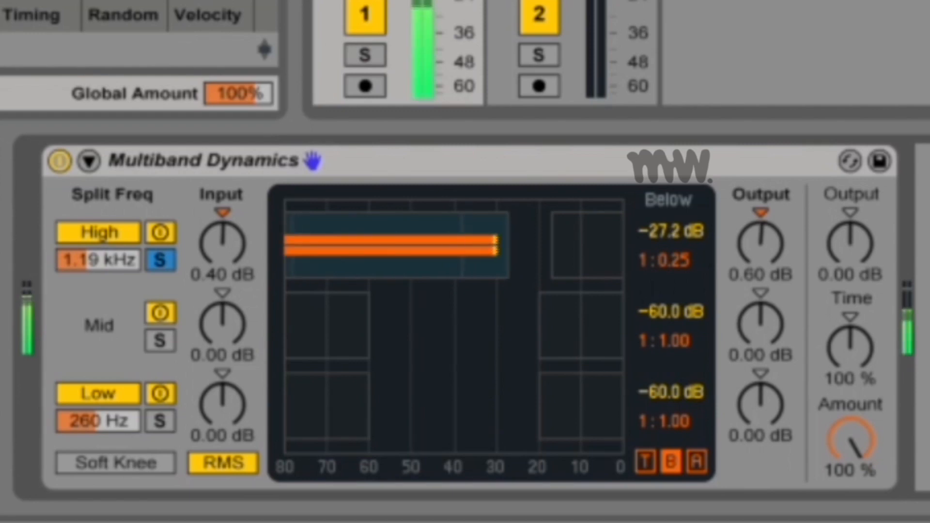
left_click_drag(508, 245, 526, 246)
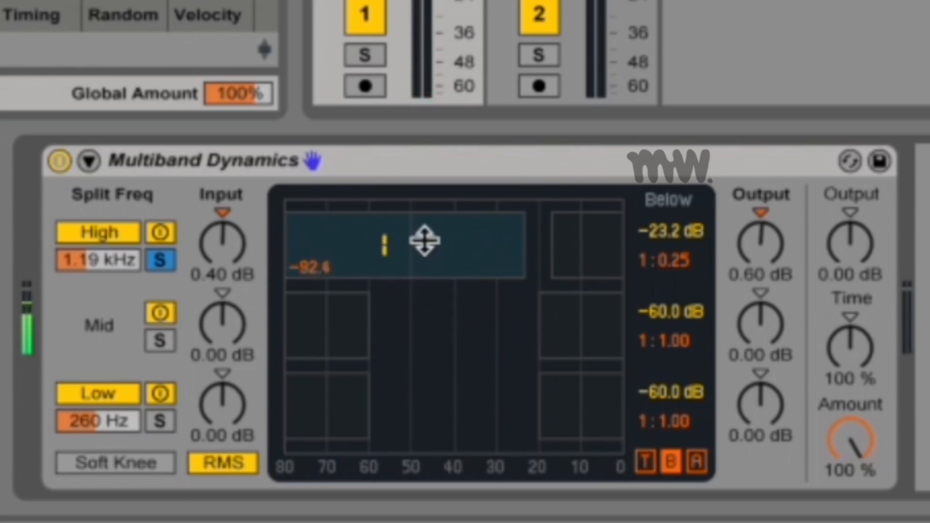
left_click_drag(353, 214, 252, 214)
left_click_drag(424, 261, 359, 260)
left_click_drag(597, 253, 544, 260)
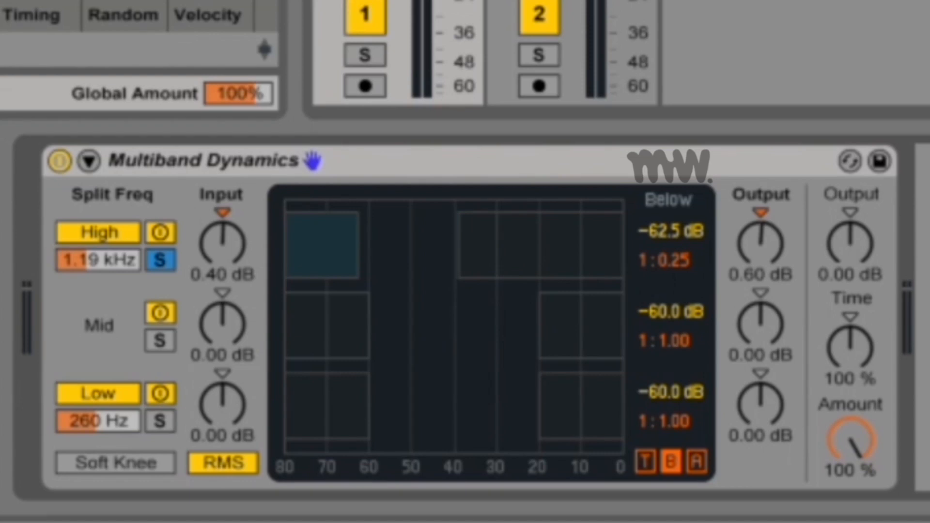
key("space")
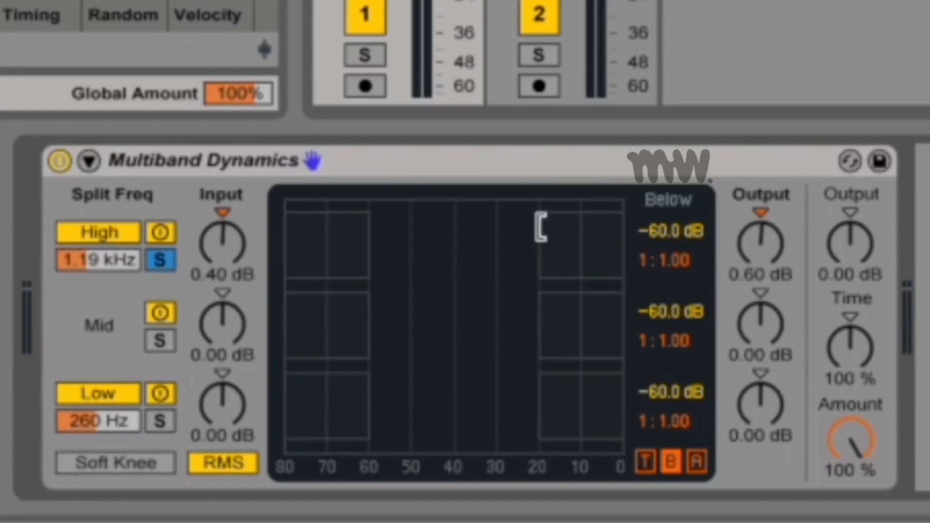
- Set the High band's Above threshold to -26.2 dB and its Below threshold to -42.0 dB with a 1:0.27 Below ratio
left_click_drag(538, 248, 374, 241)
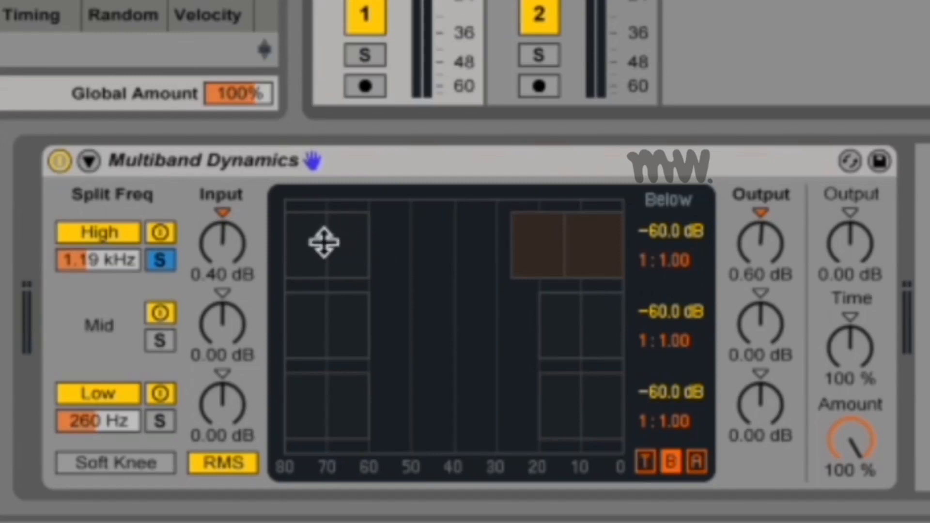
left_click_drag(325, 242, 326, 249)
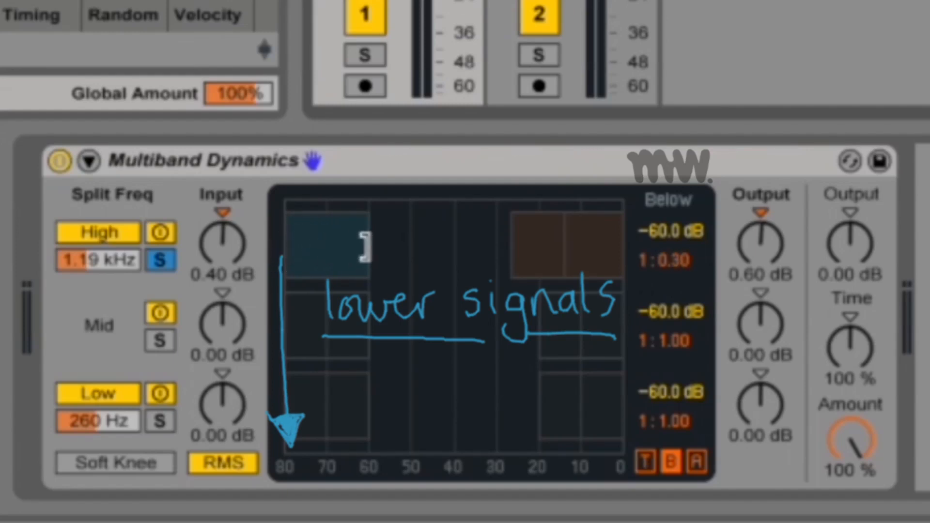
key("space")
left_click_drag(364, 270, 445, 270)
left_click_drag(393, 241, 393, 246)
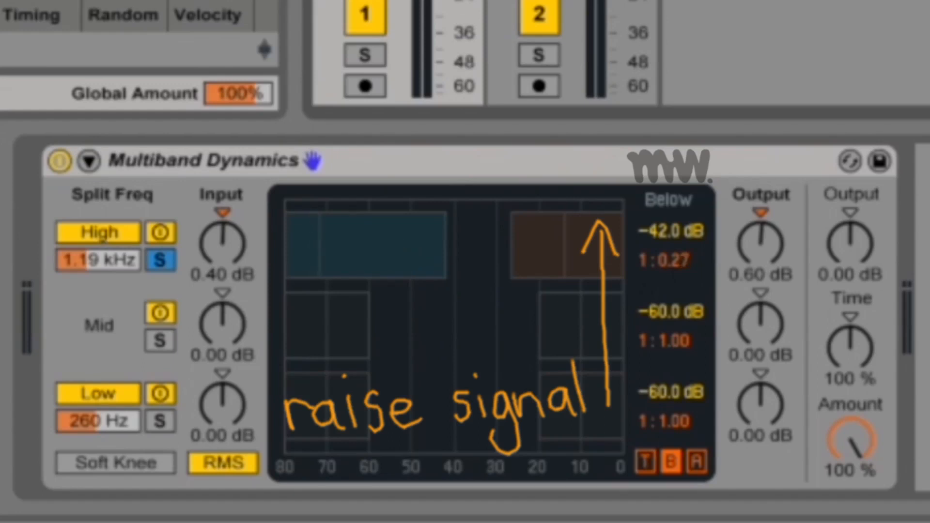
- Audition a 1:Inf Below ratio on the High band, and set the ratio to 1:0.25
left_click_drag(376, 253, 375, 189)
left_click_drag(376, 254, 376, 204)
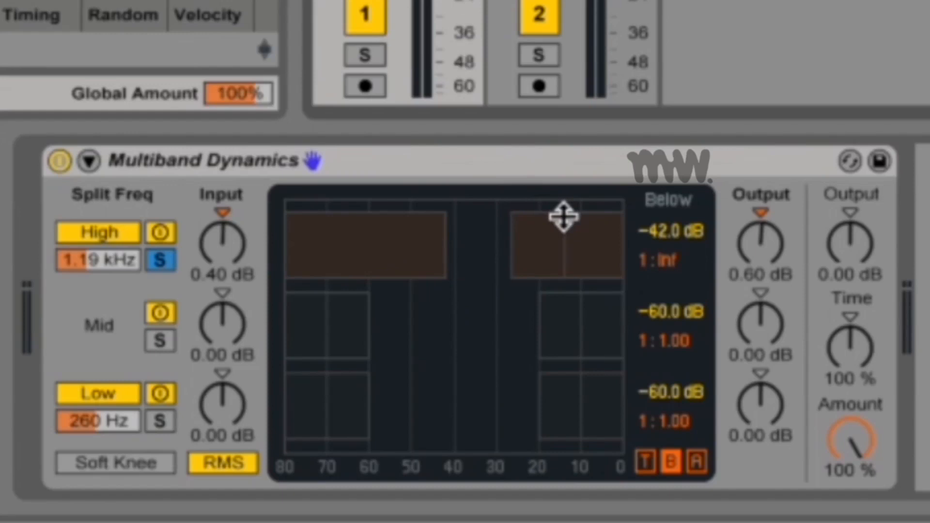
key("space")
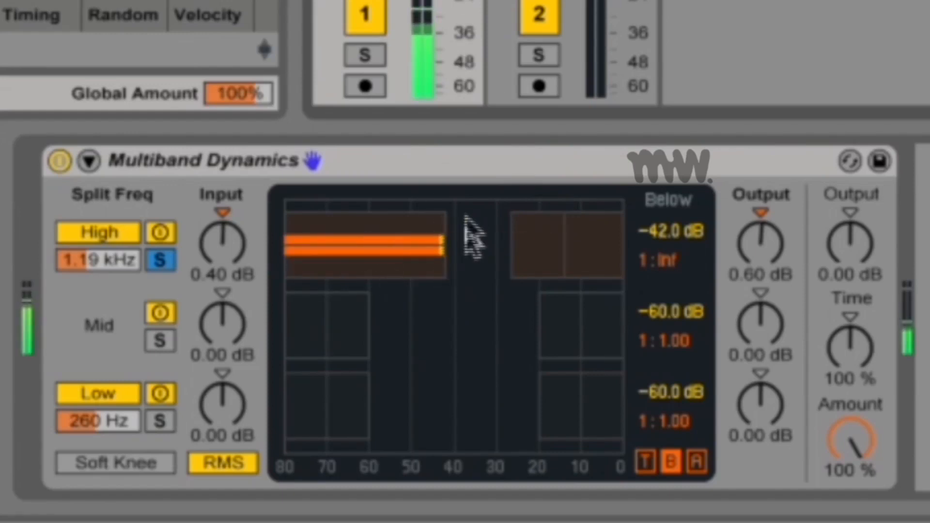
left_click_drag(415, 245, 412, 234)
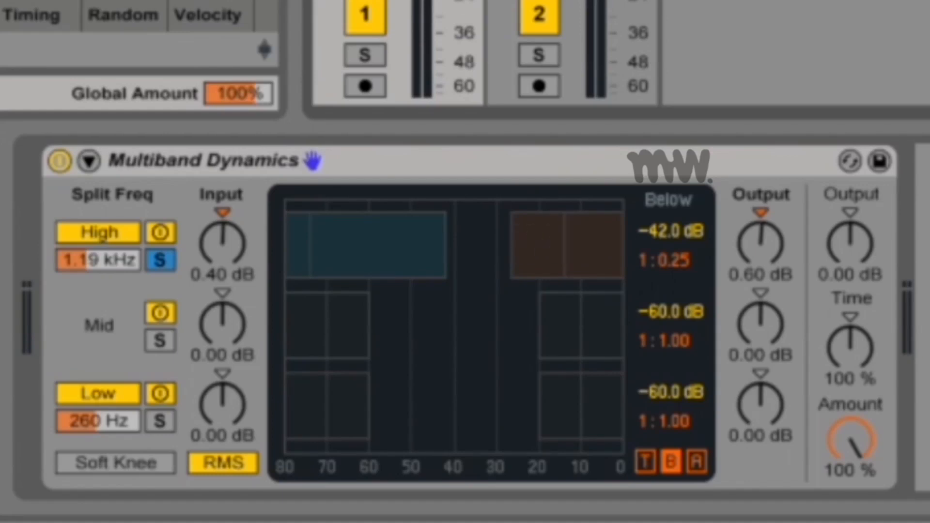
- Try downward compression in the High band's Above range, and set its Above ratio to 1:0.50 and Below ratio to 1:0.92
left_click_drag(567, 241, 567, 282)
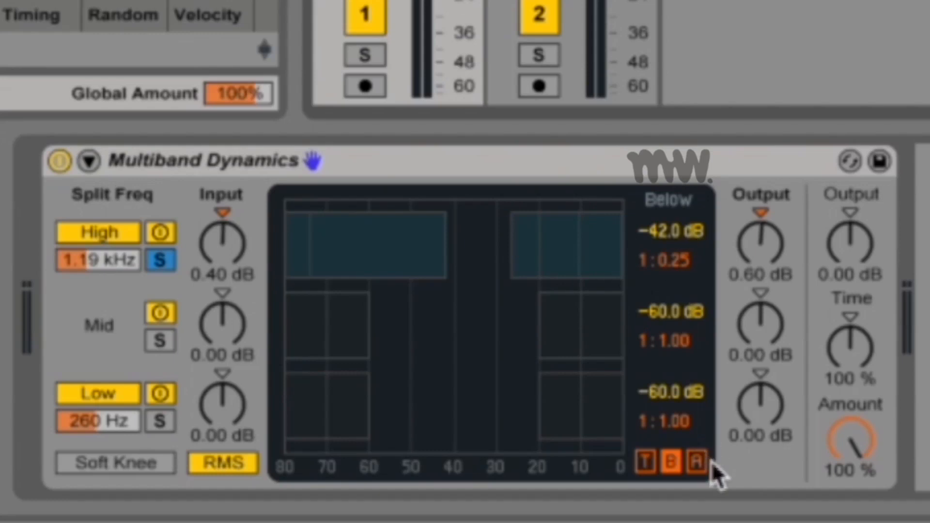
left_click(697, 462)
left_click_drag(664, 260, 664, 286)
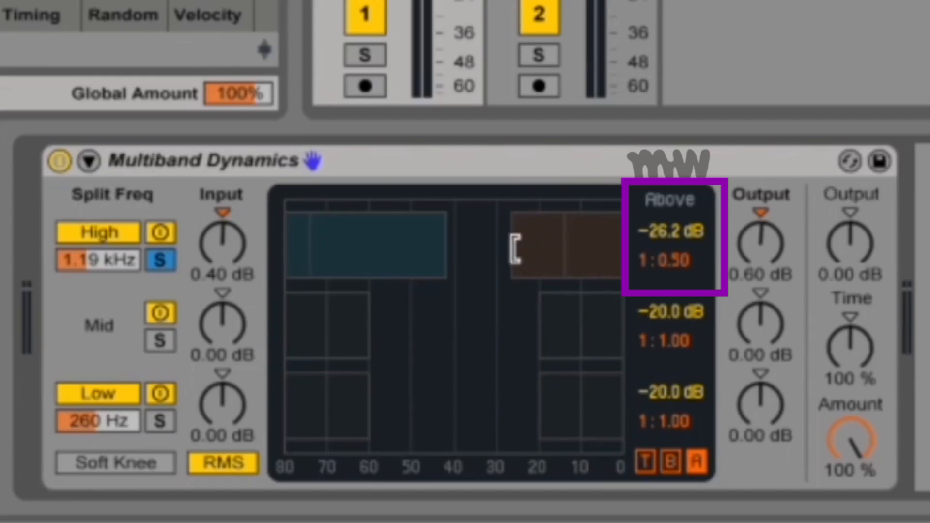
left_click(677, 465)
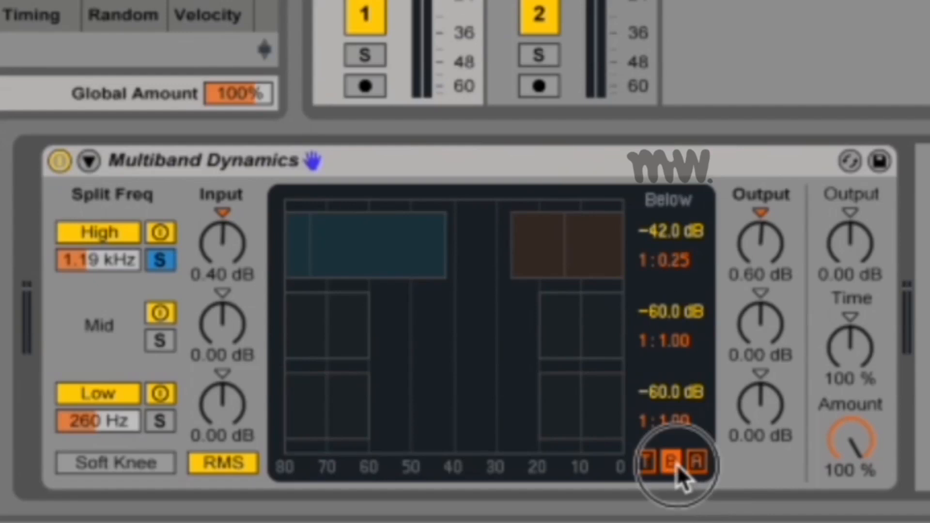
mouse_move(380, 241)
left_mouse_down()
mouse_move(383, 214)
mouse_move(383, 242)
left_mouse_up()
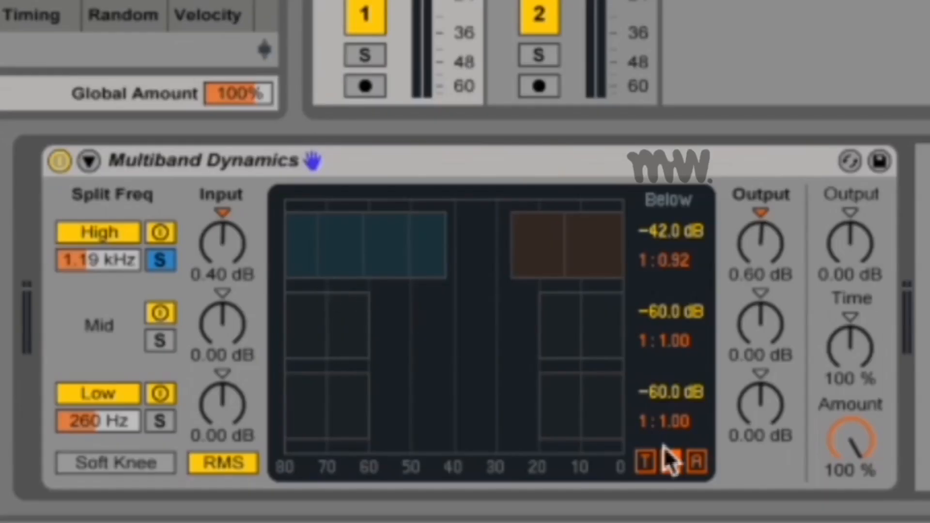
- Set both the attack and the release time of the High band to 0.10 ms
left_click(647, 463)
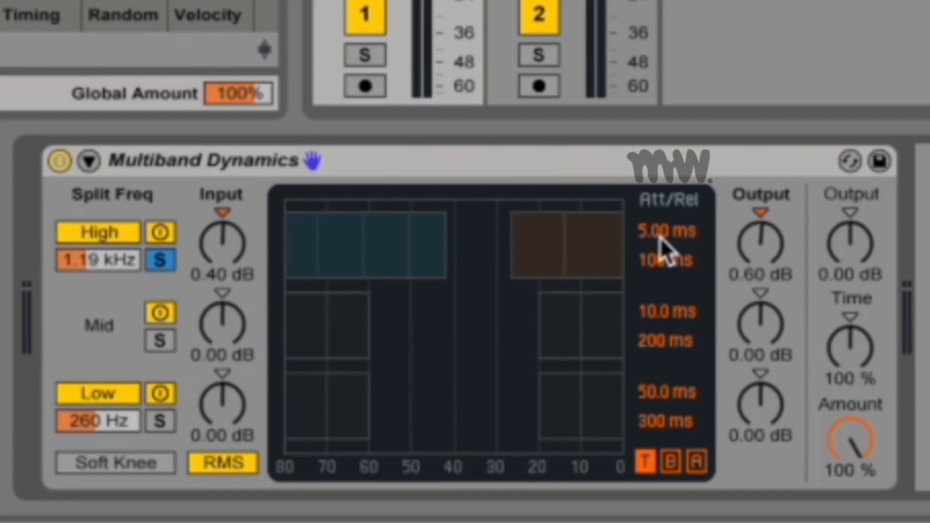
left_click_drag(661, 237, 661, 290)
left_click_drag(662, 261, 662, 300)
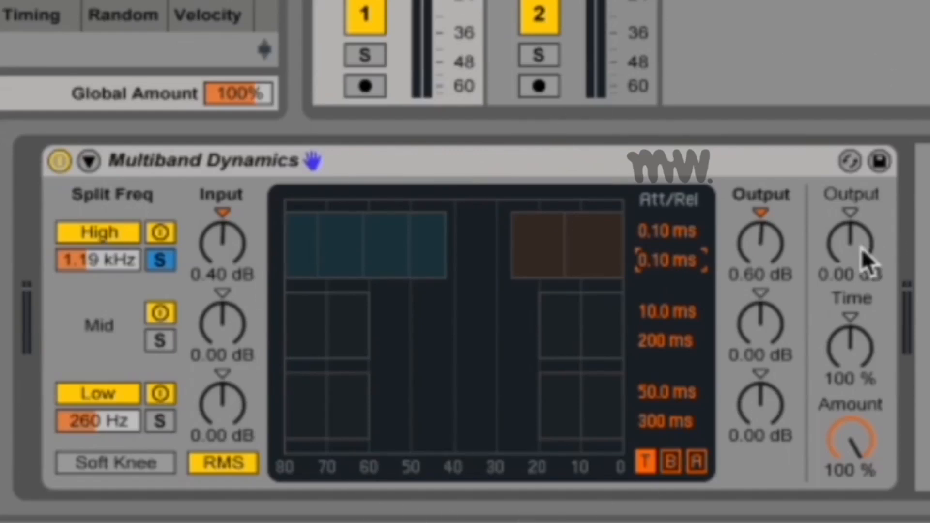
- Set the device's global output gain to 1.00 dB and its global Time scaling to 355 %
left_click_drag(879, 254, 851, 249)
left_click(856, 354)
left_click_drag(855, 354, 855, 353)
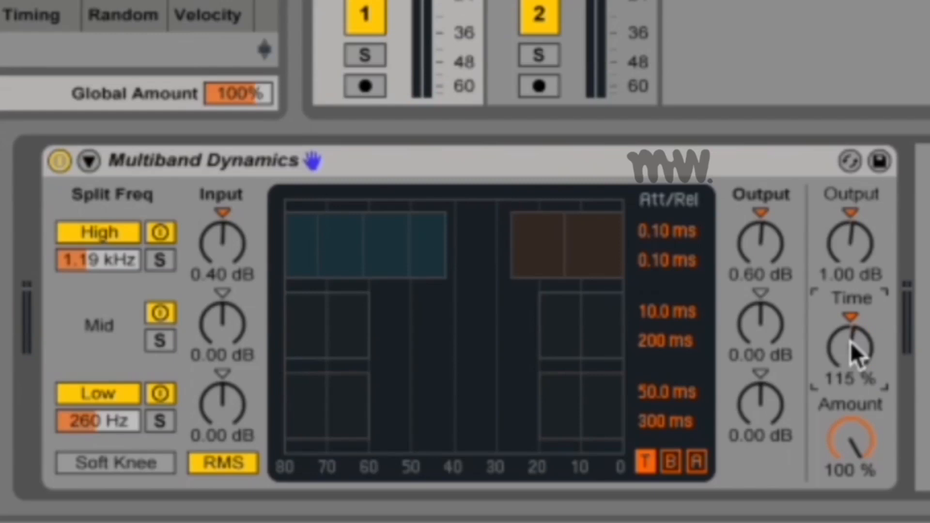
left_click(681, 305)
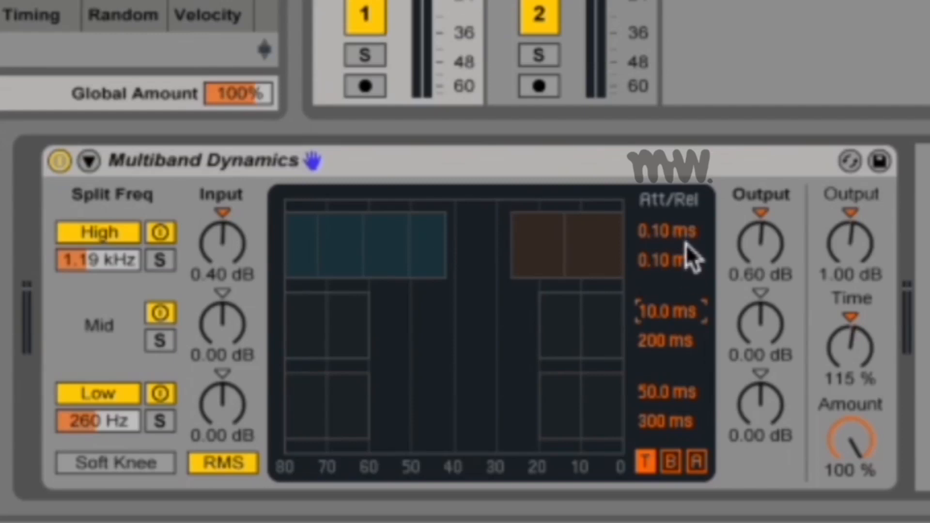
left_click_drag(853, 349, 856, 380)
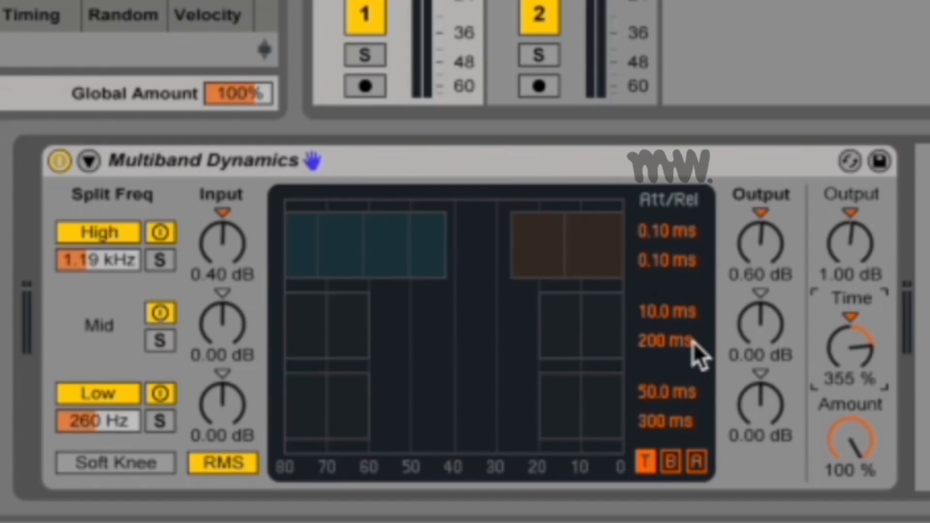
- Set the device's global Amount to 0.0 % and display the bands' Below and Above threshold and ratio values
left_click_drag(867, 410, 845, 416)
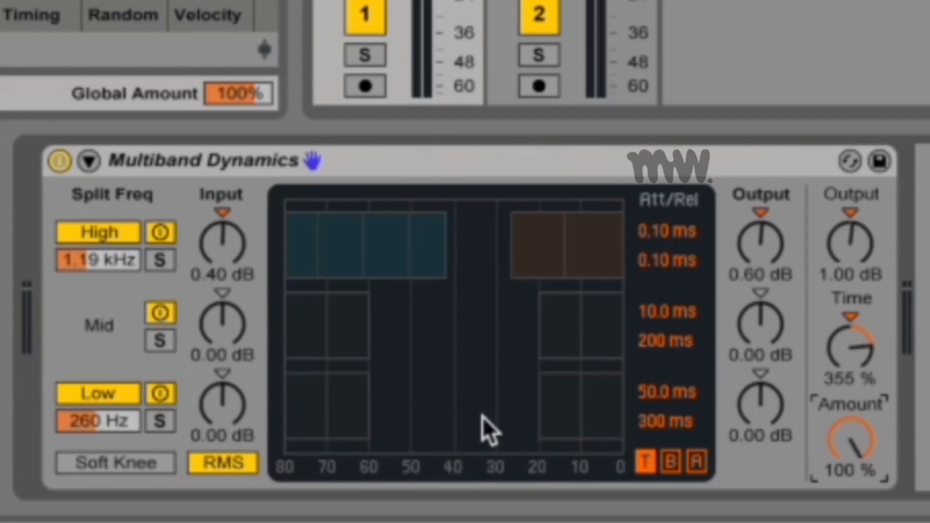
left_click_drag(854, 431, 854, 479)
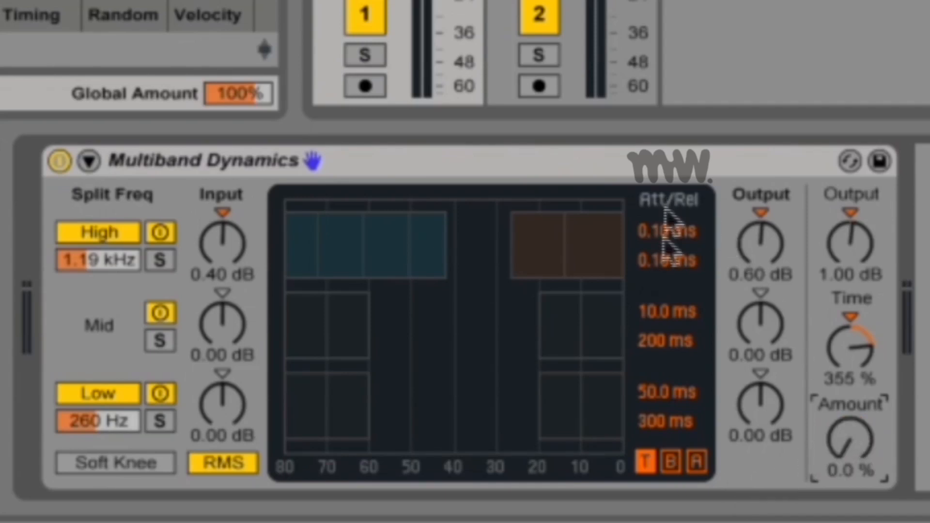
left_click(677, 459)
left_click(698, 460)
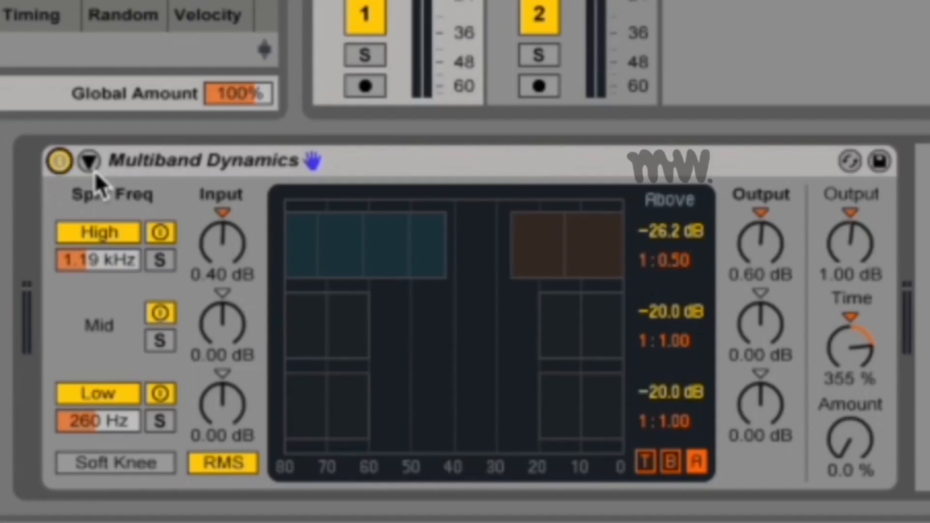
- Reveal the sidechain section of Multiband Dynamics and enable the external sidechain
left_click(89, 161)
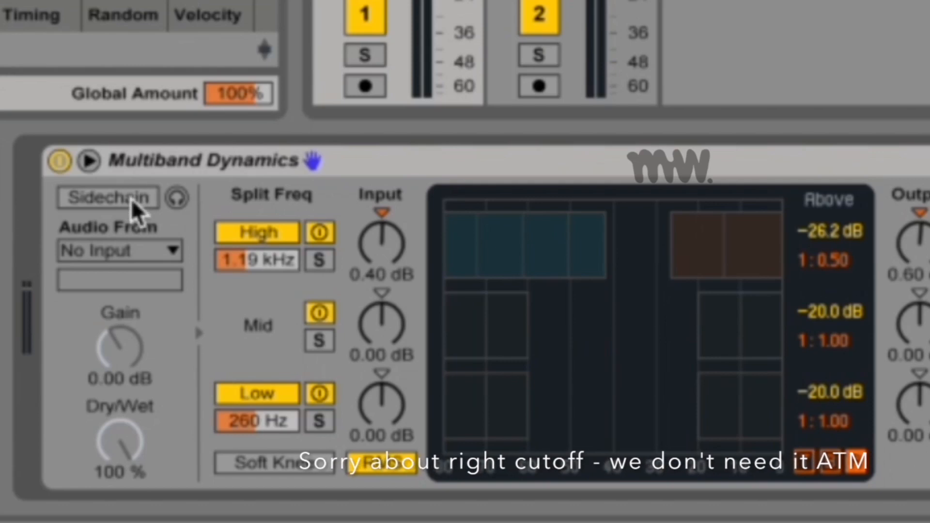
left_click(95, 166)
left_click(95, 166)
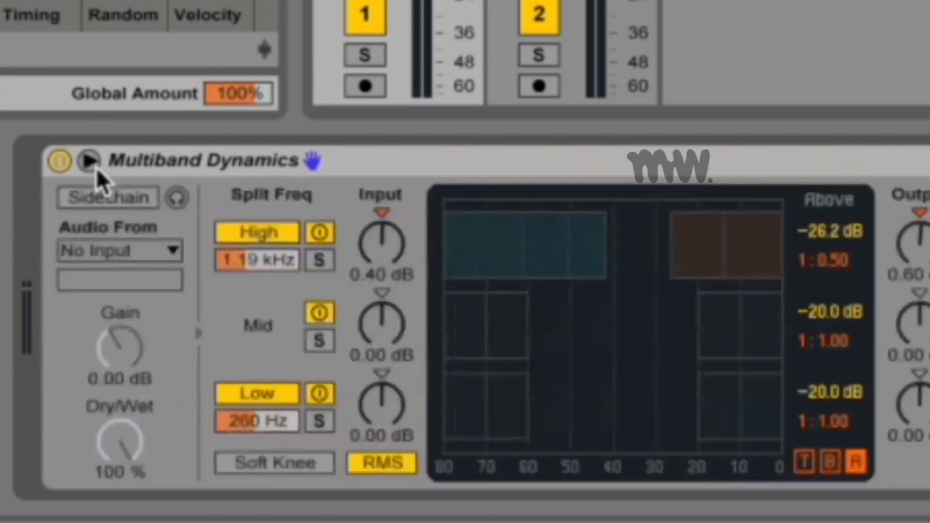
left_click(104, 199)
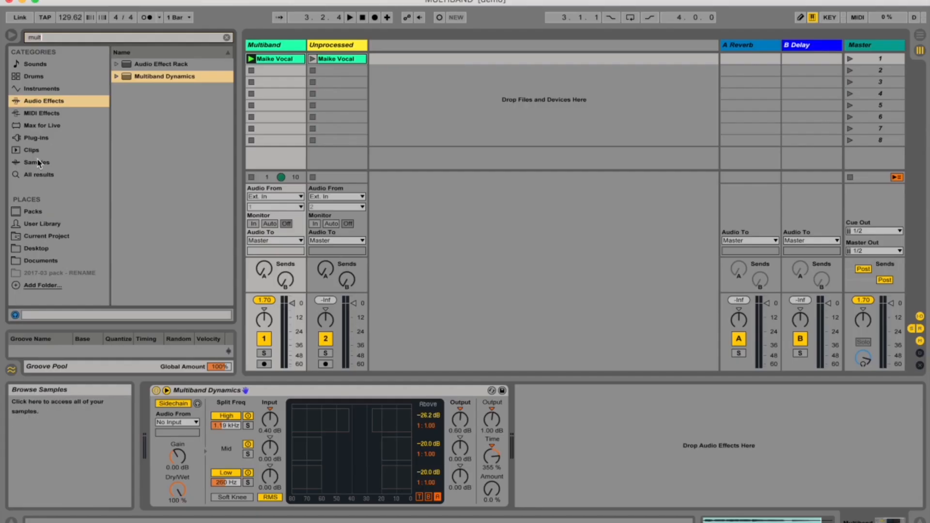
- Find "drum loop" among the samples, add 170_Drum_Loop_39.aif on a new Drum track, and choose Drum as the sidechain source
left_click(39, 163)
left_click(78, 36)
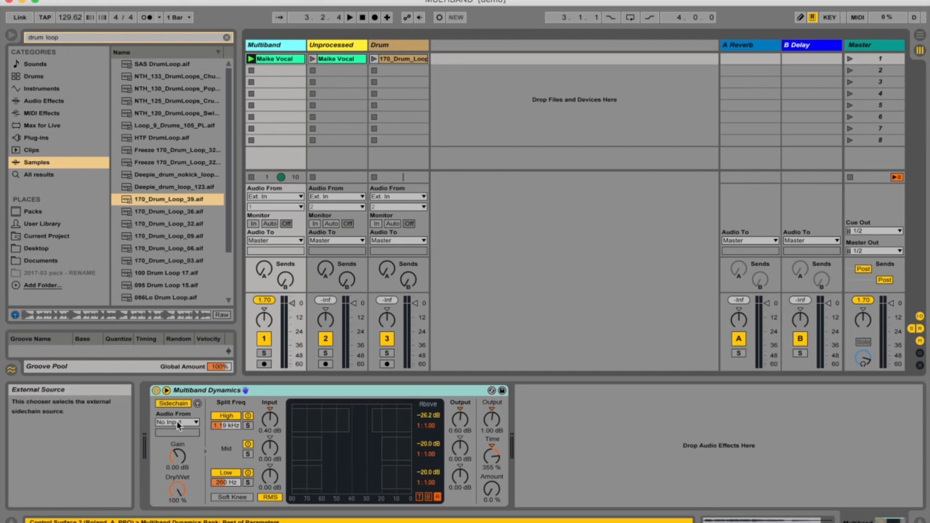
left_click(178, 423)
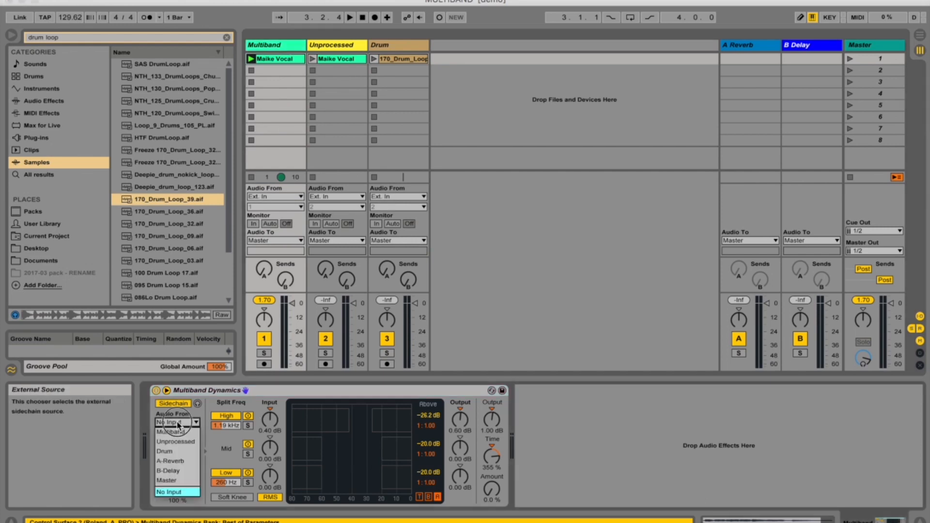
left_click(177, 453)
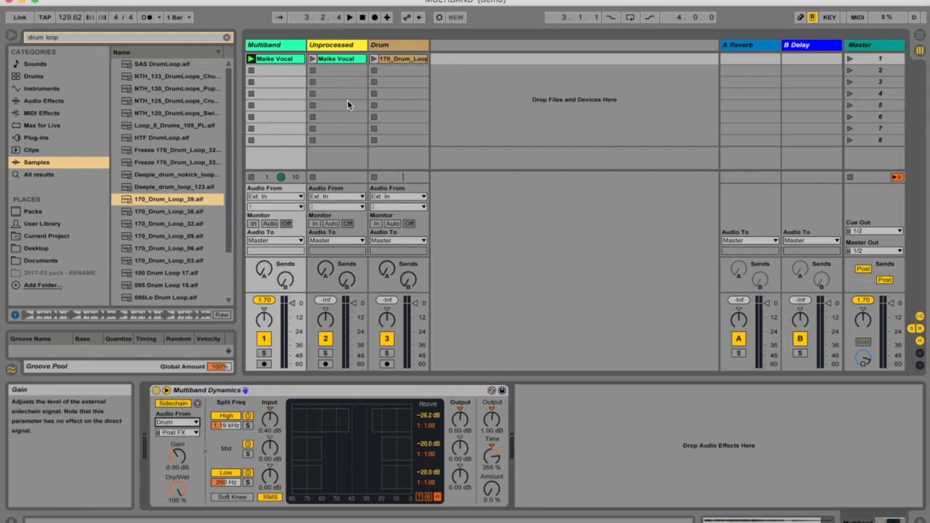
- Compare the sidechain tap points, set the Drum input to Pre FX, and adjust the sidechain gain to -0.14 dB
left_click(189, 433)
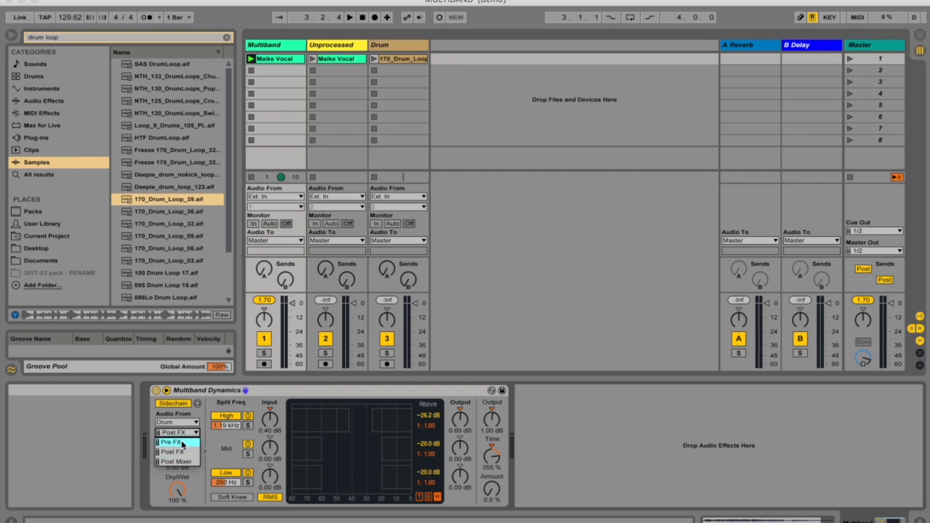
left_click(183, 453)
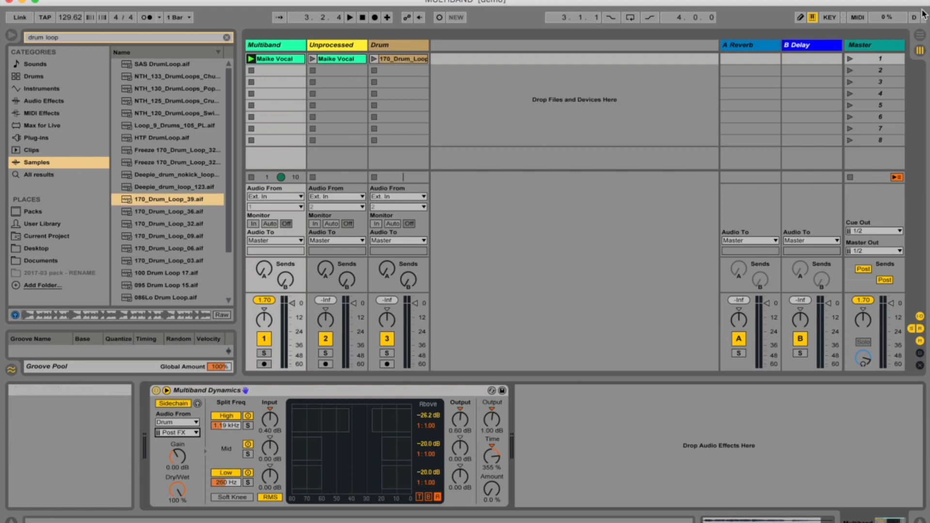
left_click(177, 432)
left_click(186, 437)
left_click(185, 438)
left_click(179, 425)
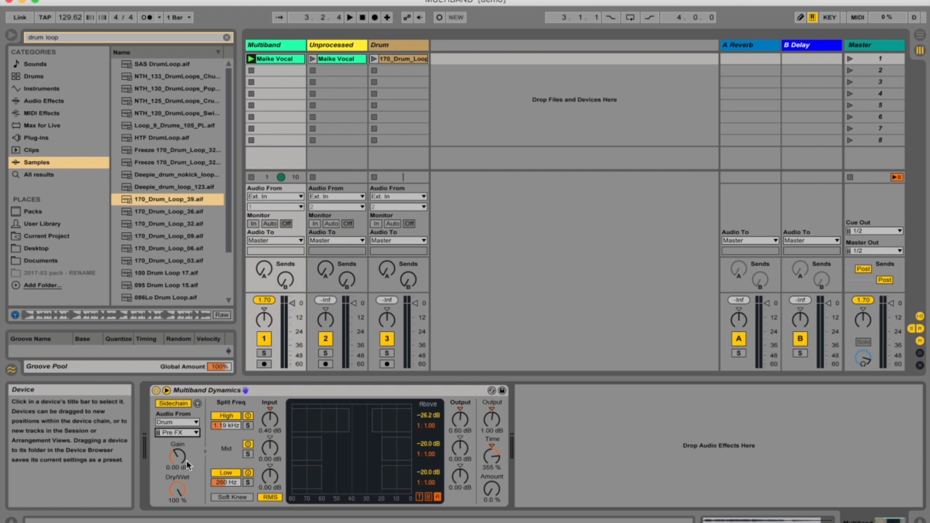
left_click(188, 433)
left_click(185, 441)
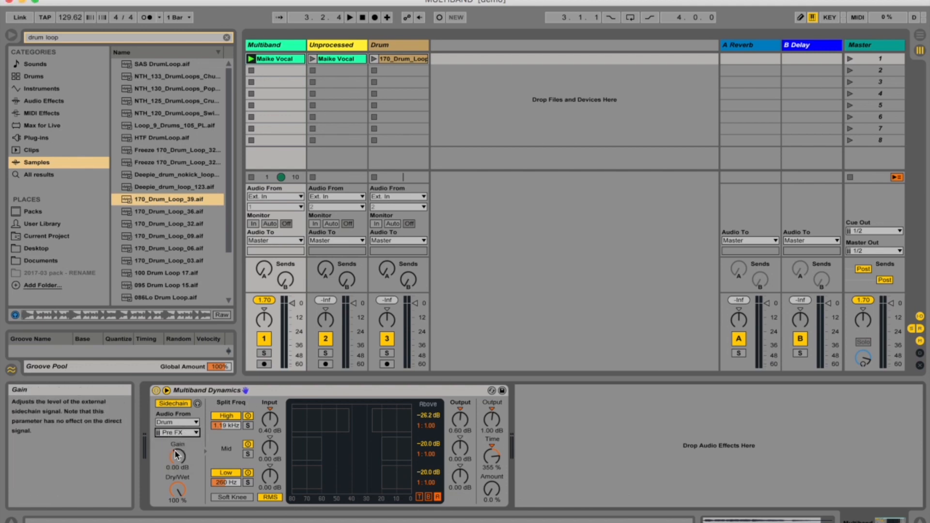
left_click_drag(176, 454, 176, 422)
left_click_drag(183, 469, 183, 480)
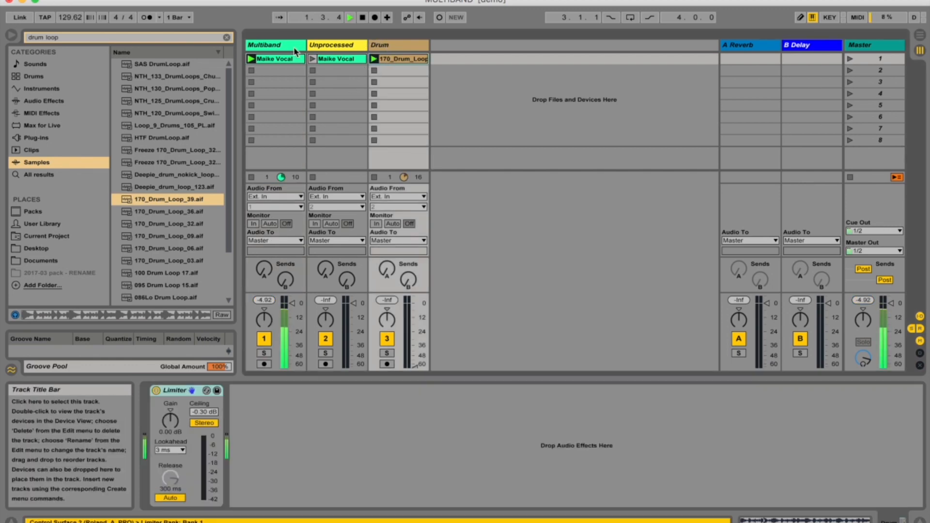
- On the Multiband track, turn off sidechain listening and lower the Mid band's Above threshold to -55.5 dB
left_click(294, 48)
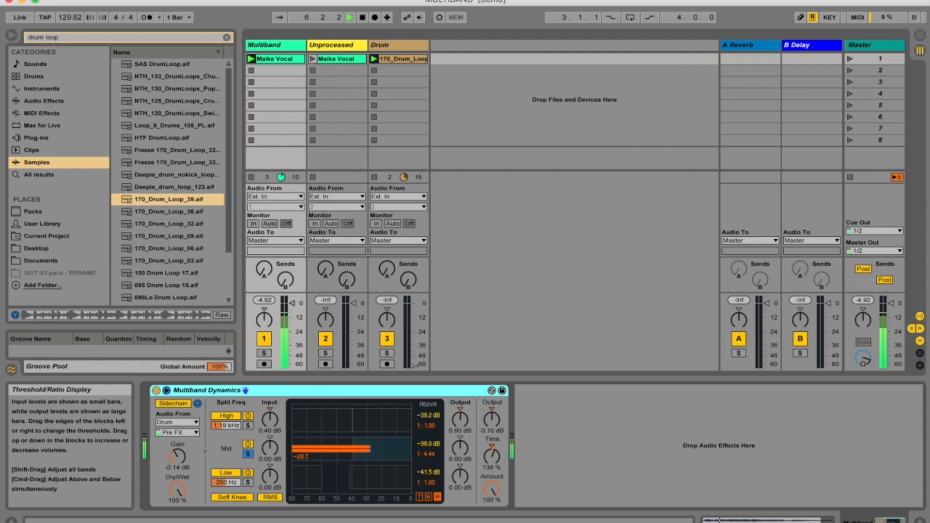
left_click_drag(362, 450, 364, 449)
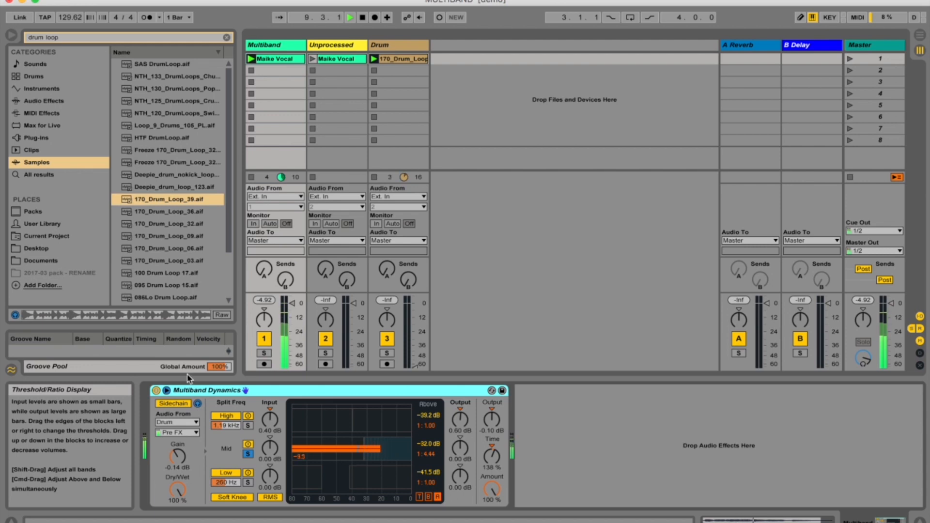
left_click(198, 404)
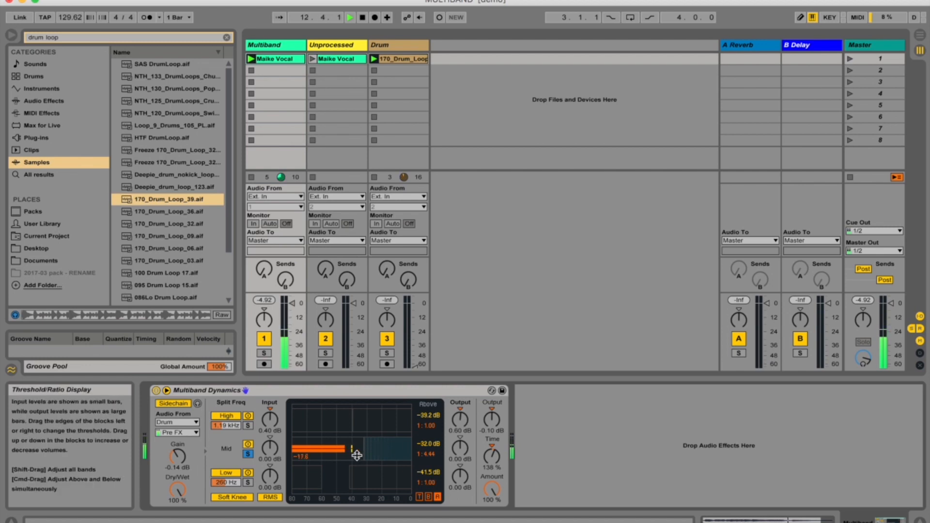
left_click_drag(376, 452, 326, 452)
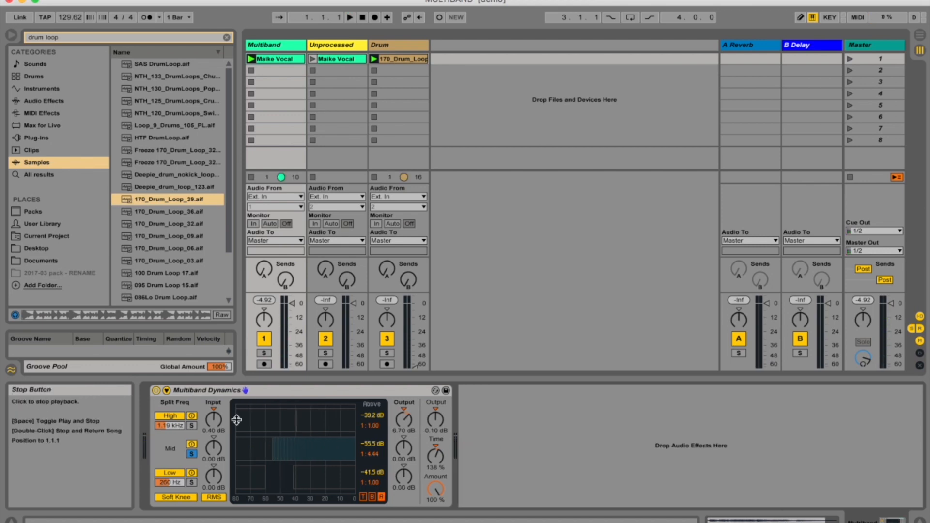